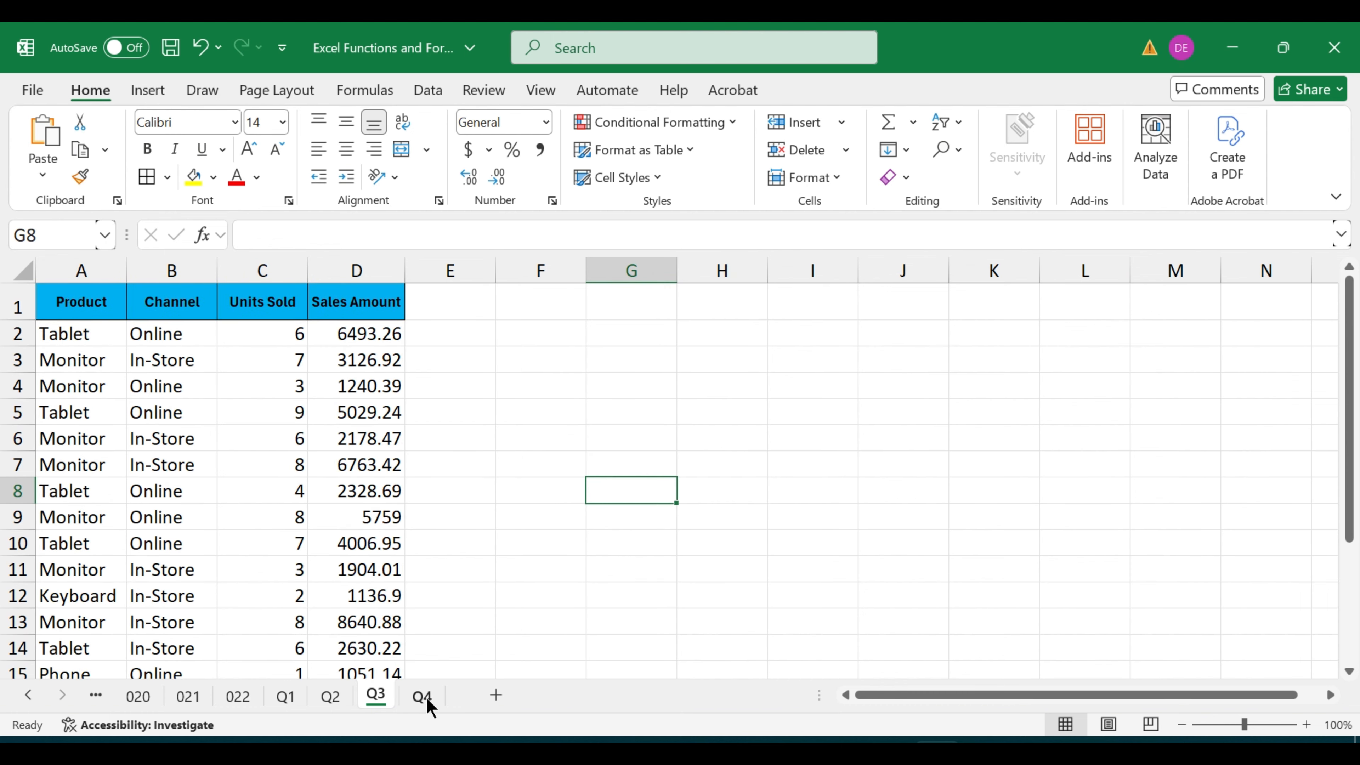
# Examine the Q1 sheet's Online table, checking the Total Sale and Total Revenue formulas for Q1.
pyautogui.click(425, 697)
pyautogui.click(286, 697)
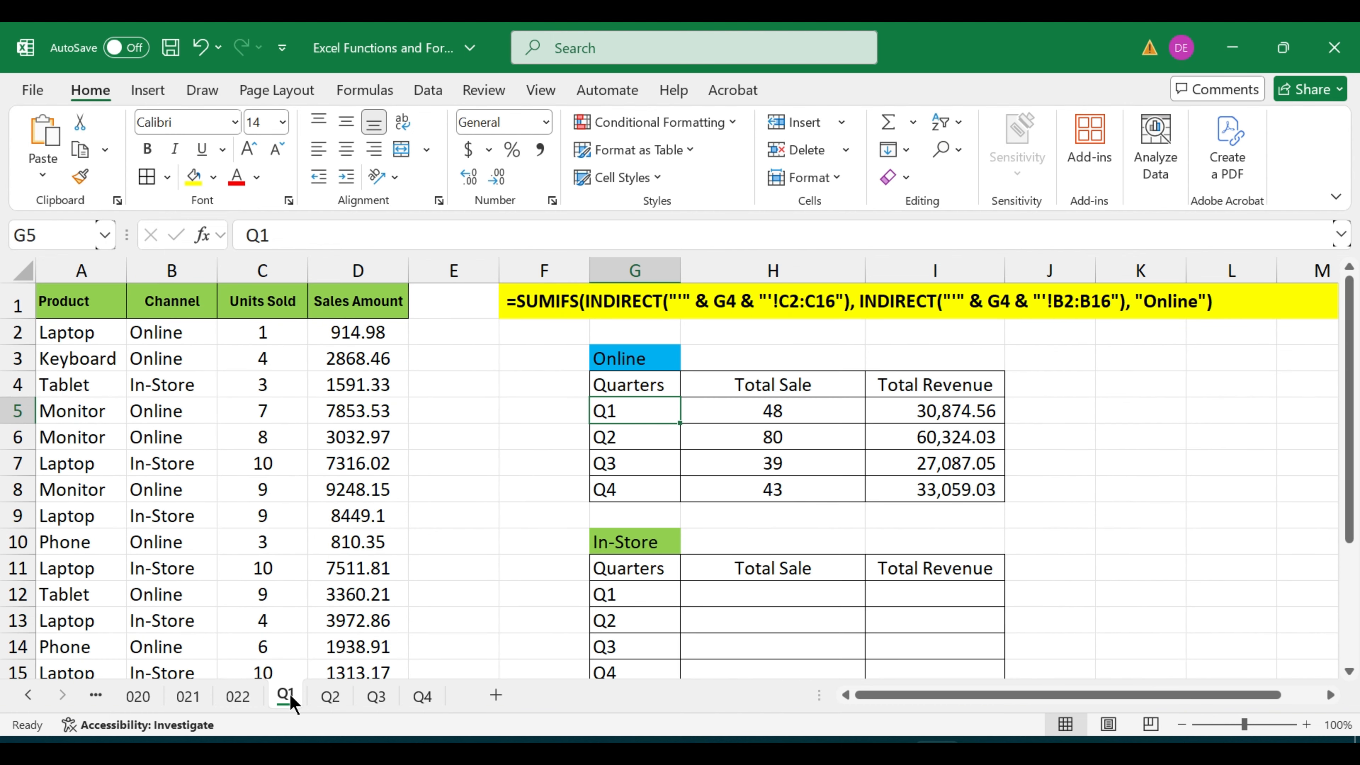
pyautogui.click(632, 370)
pyautogui.click(796, 420)
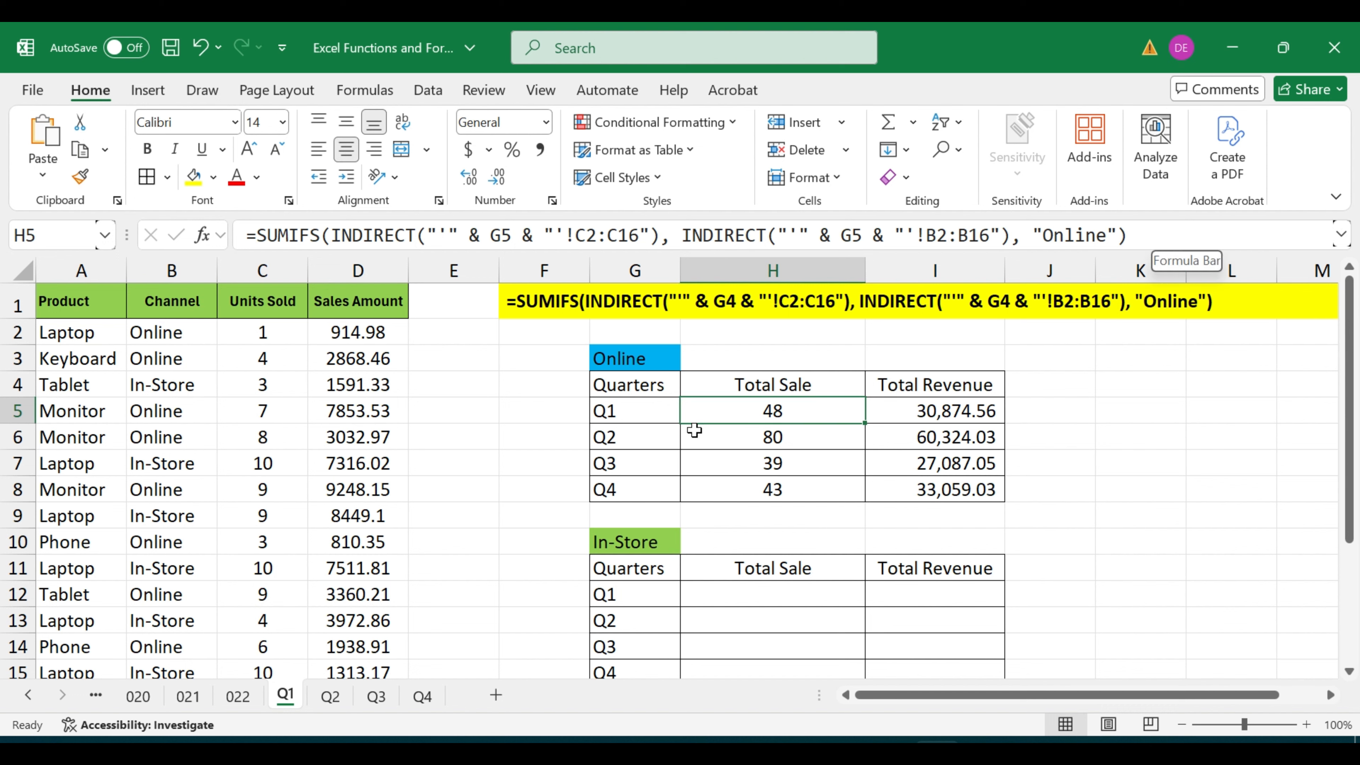
pyautogui.click(939, 415)
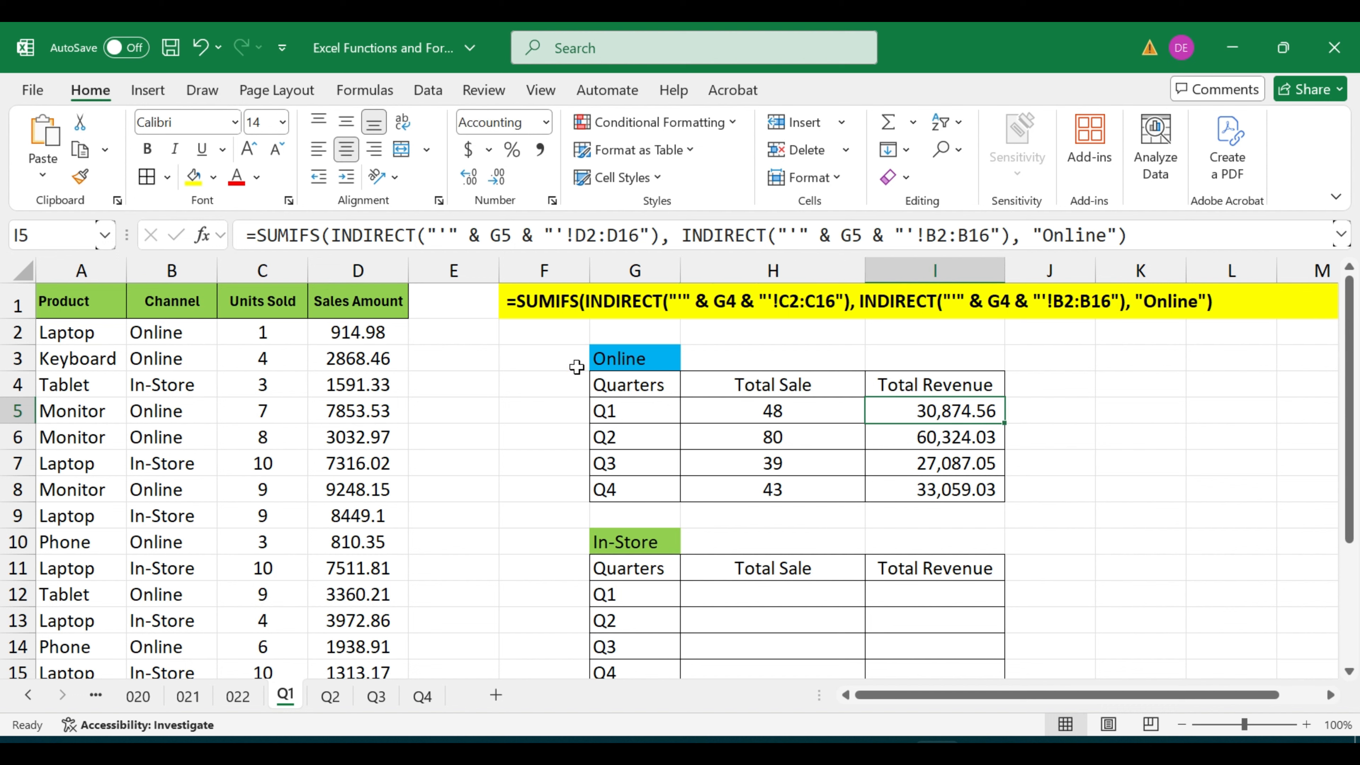
# Begin a SUMIFS formula in cell H12, the Q1 Total Sale cell of the In-Store table.
pyautogui.click(755, 595)
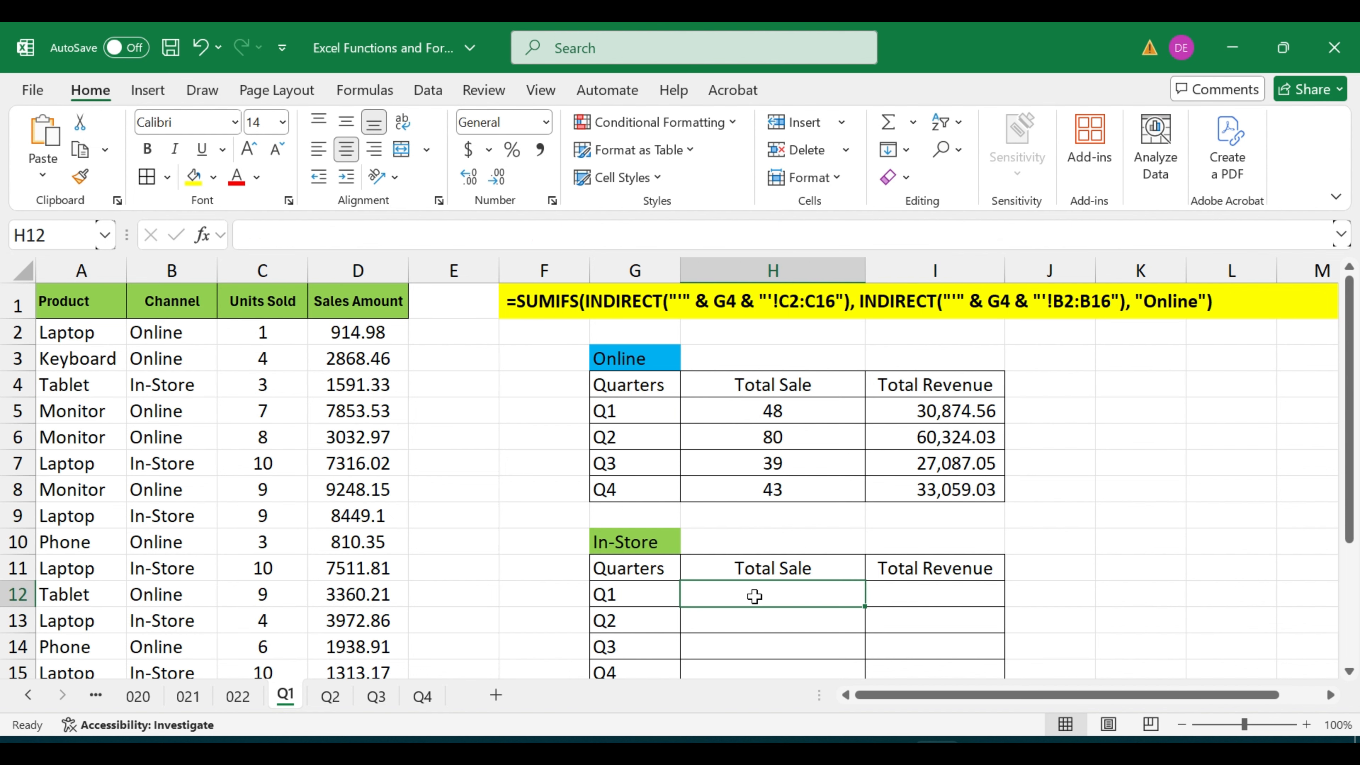
pyautogui.write('=')
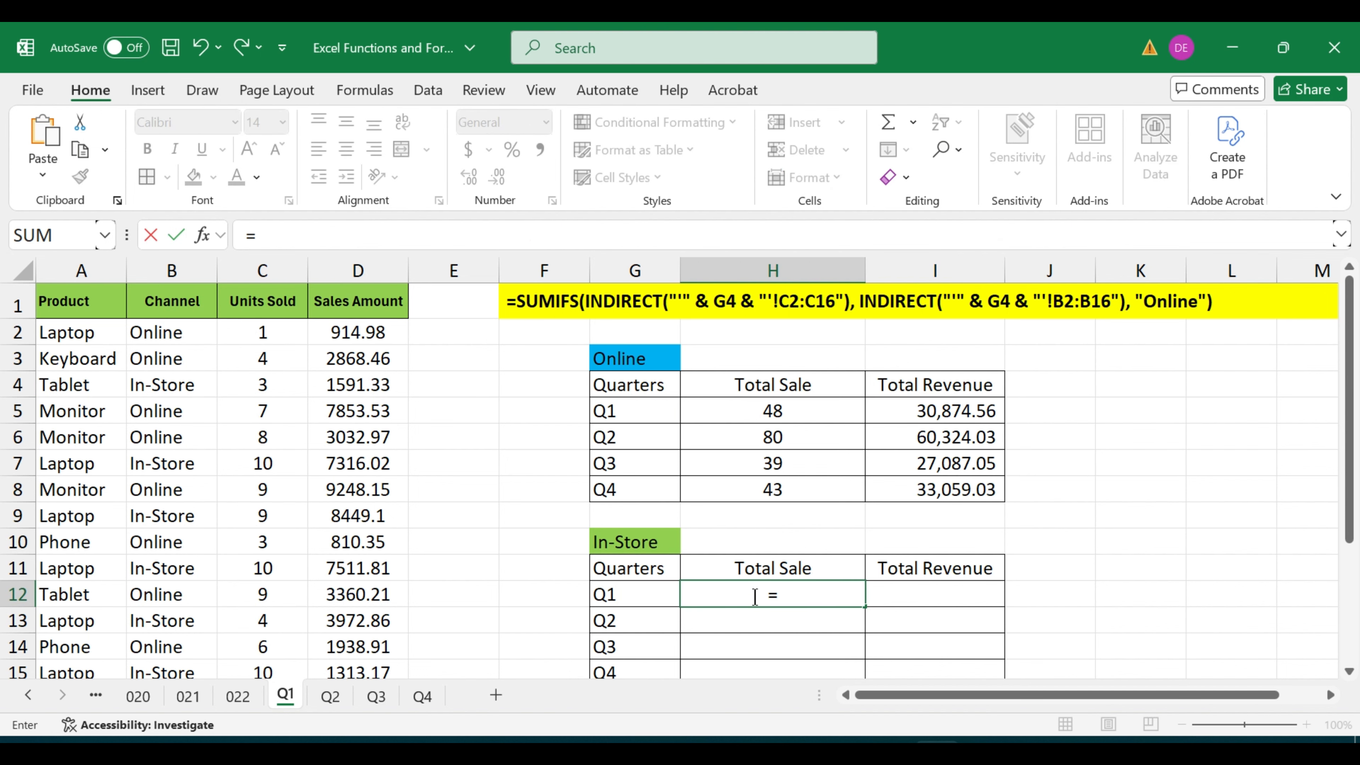
pyautogui.write('sum')
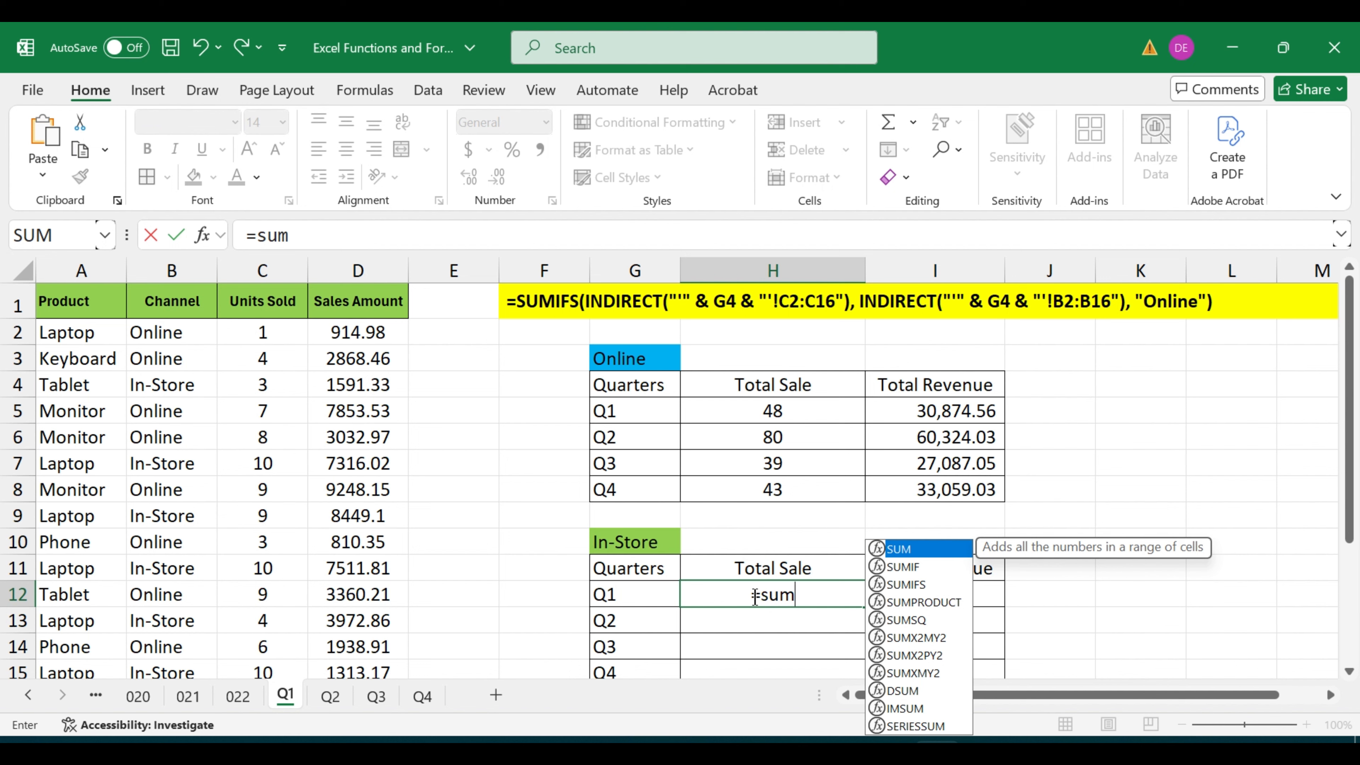
pyautogui.press('Down')
pyautogui.press('Down')
pyautogui.press('Tab')
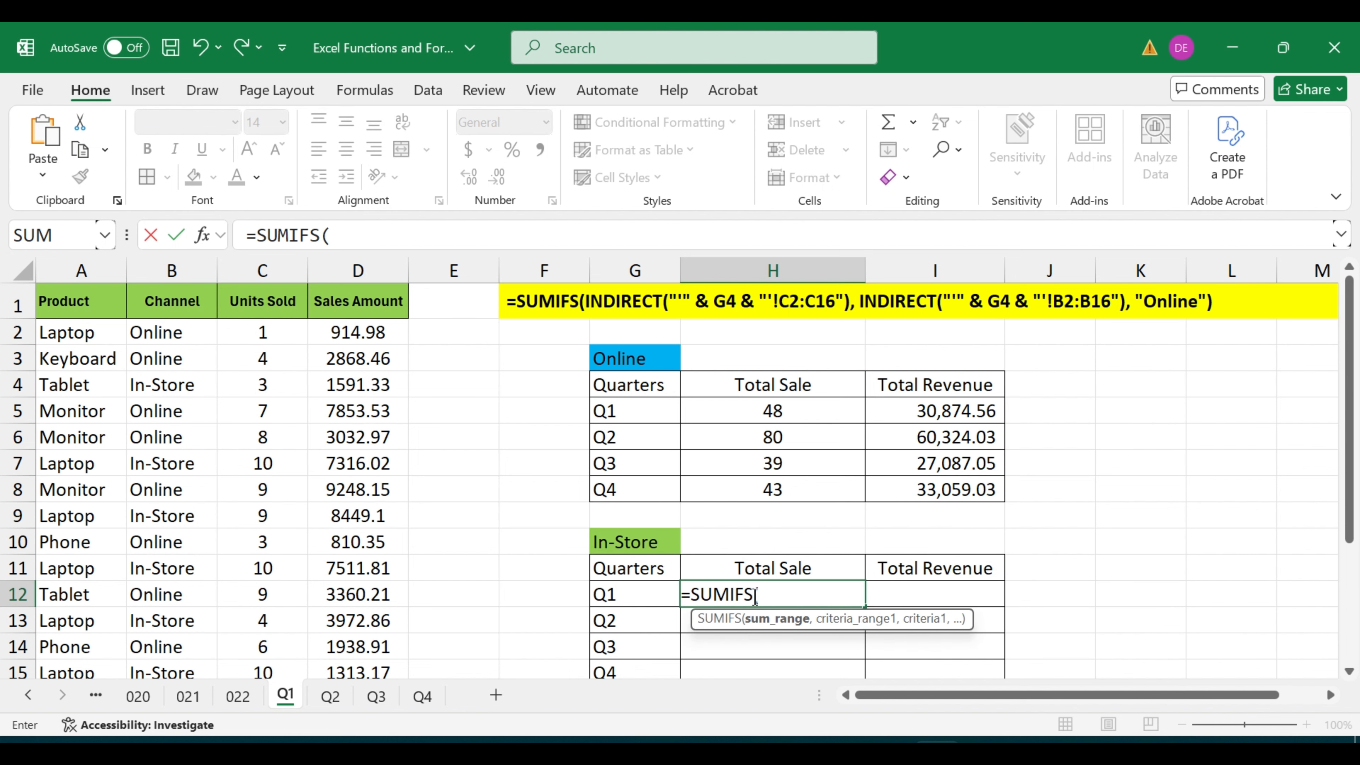
# Enter INDIRECT("'"&G12&"'!C2:C16") as the sum range of the SUMIFS formula in H12.
pyautogui.write('in')
pyautogui.press('Down')
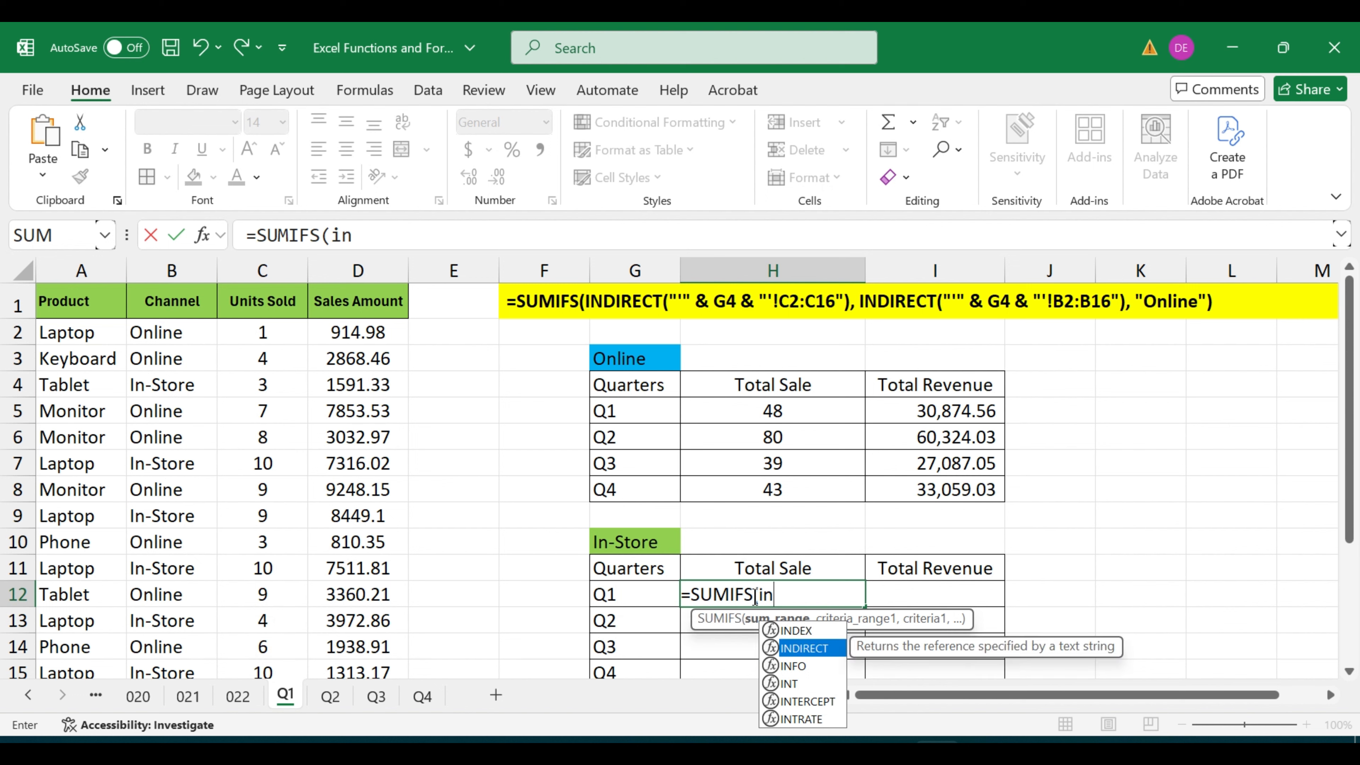
pyautogui.press('Tab')
pyautogui.write('"\'"')
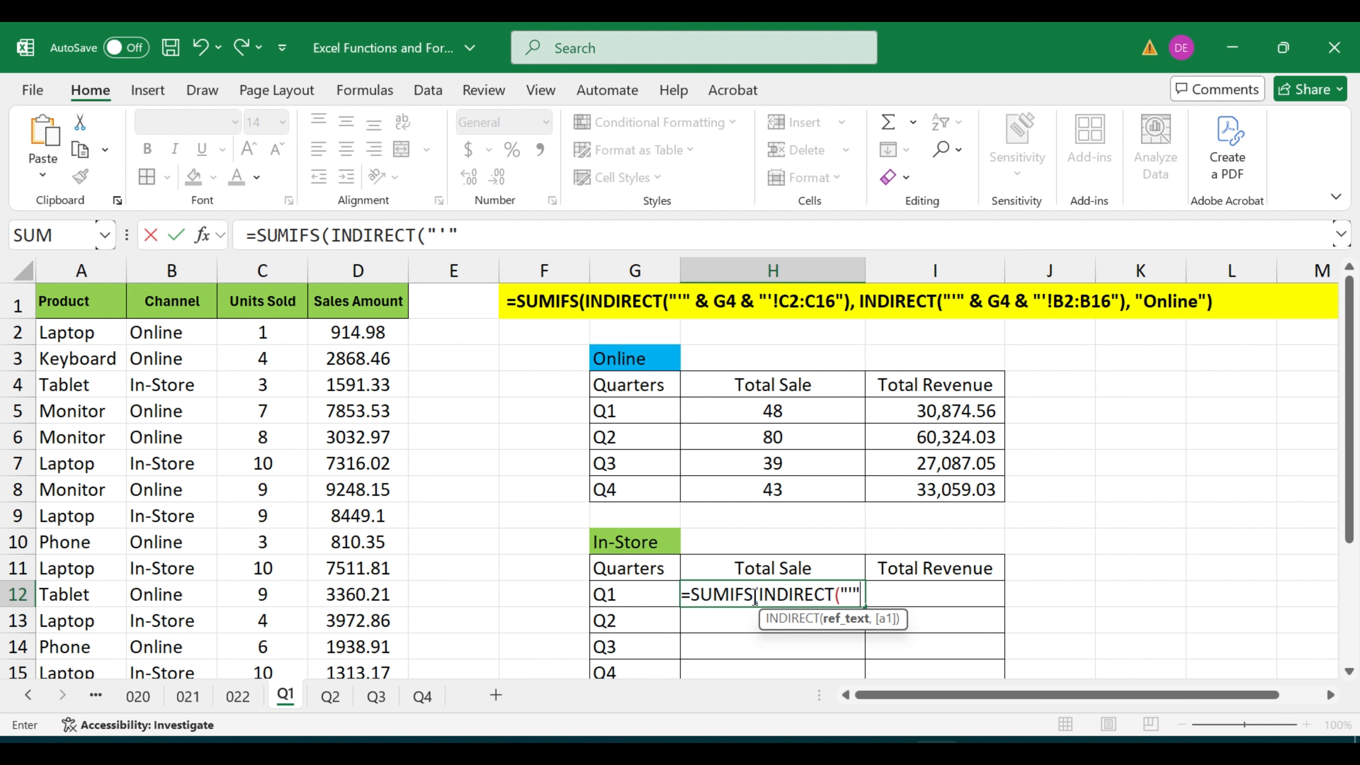
pyautogui.write('&')
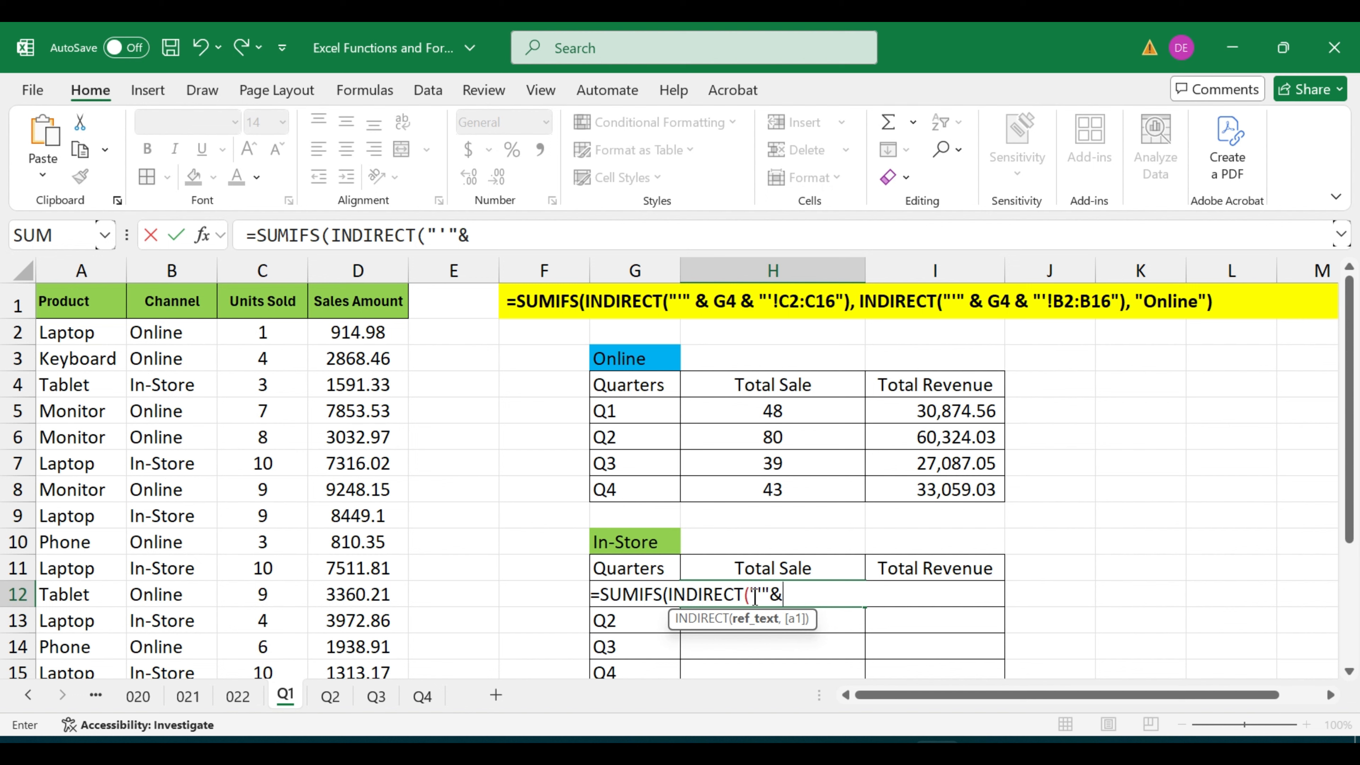
pyautogui.write('G')
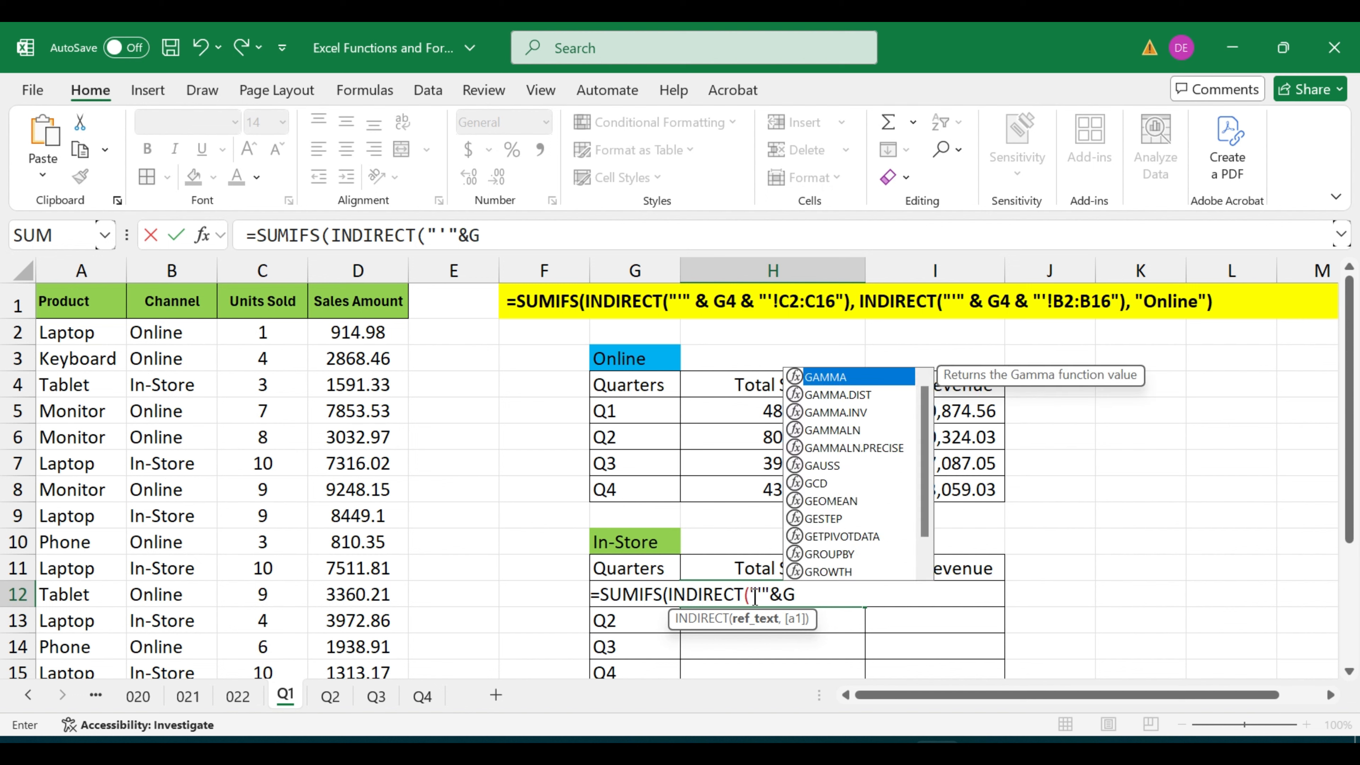
pyautogui.write('12')
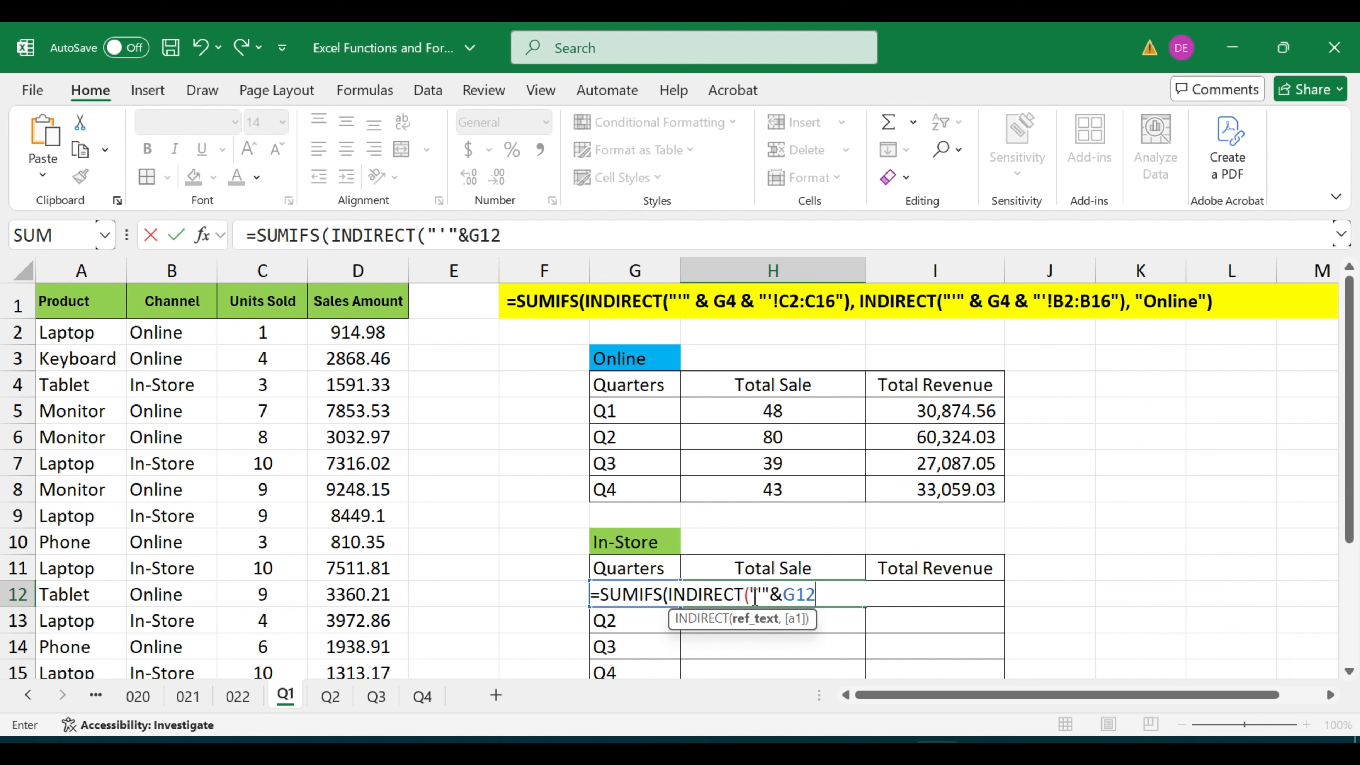
pyautogui.write('&"\'!')
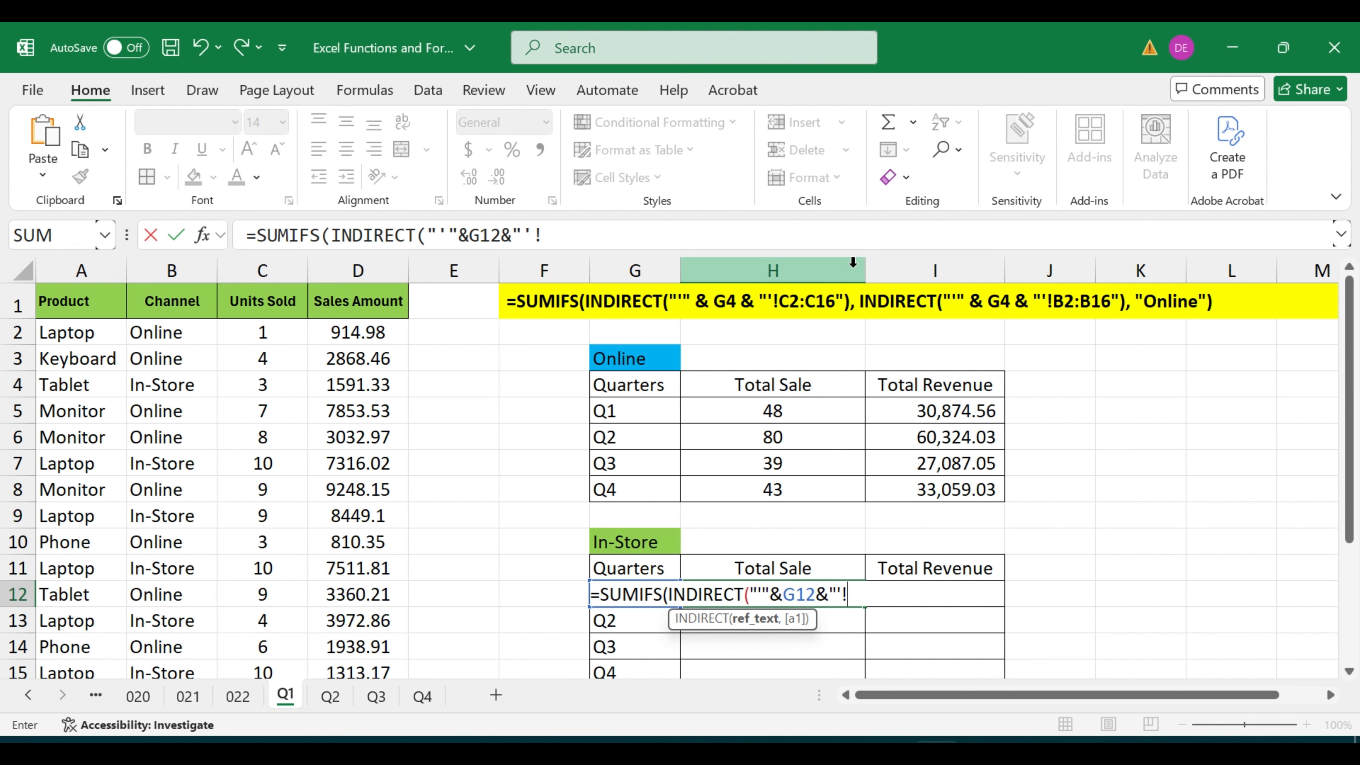
pyautogui.moveTo(263, 332); pyautogui.dragTo(258, 737)
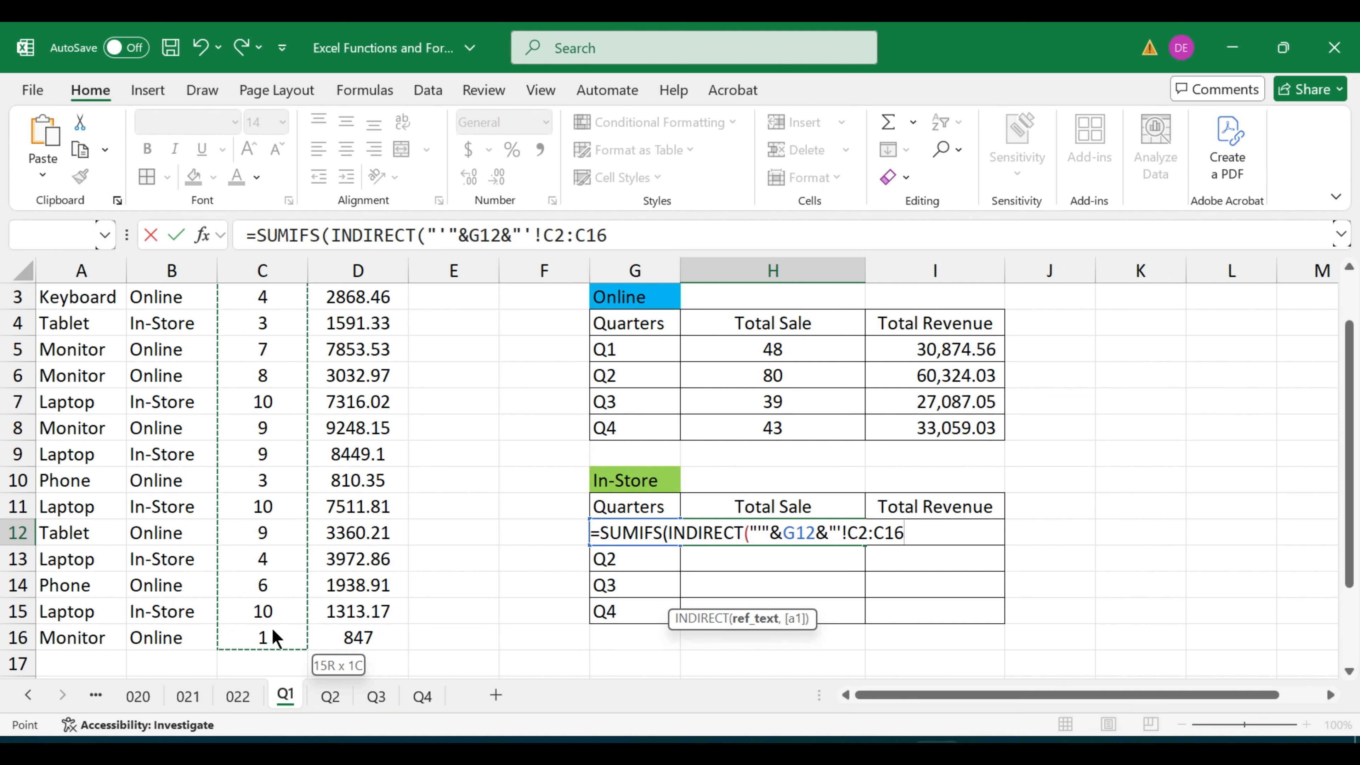
pyautogui.scroll(1, 792, 441)
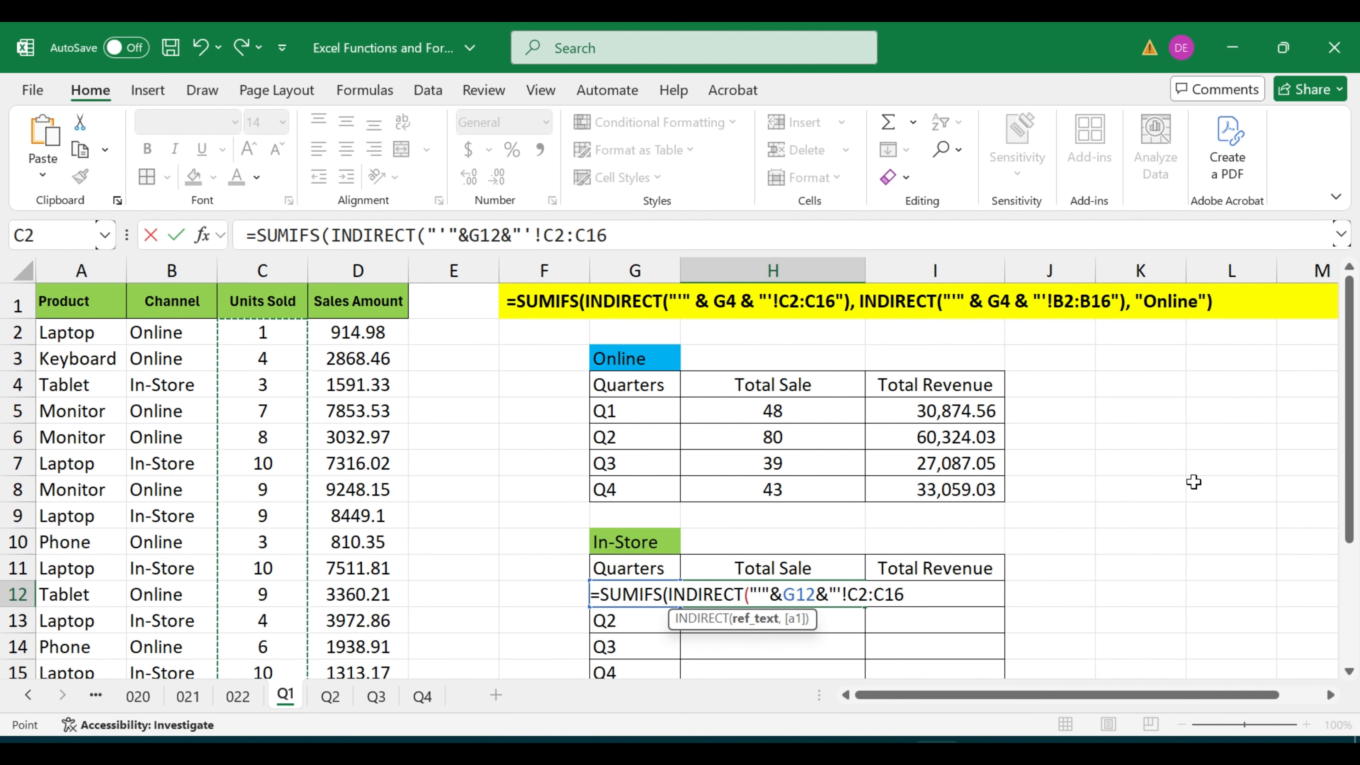
pyautogui.write('"')
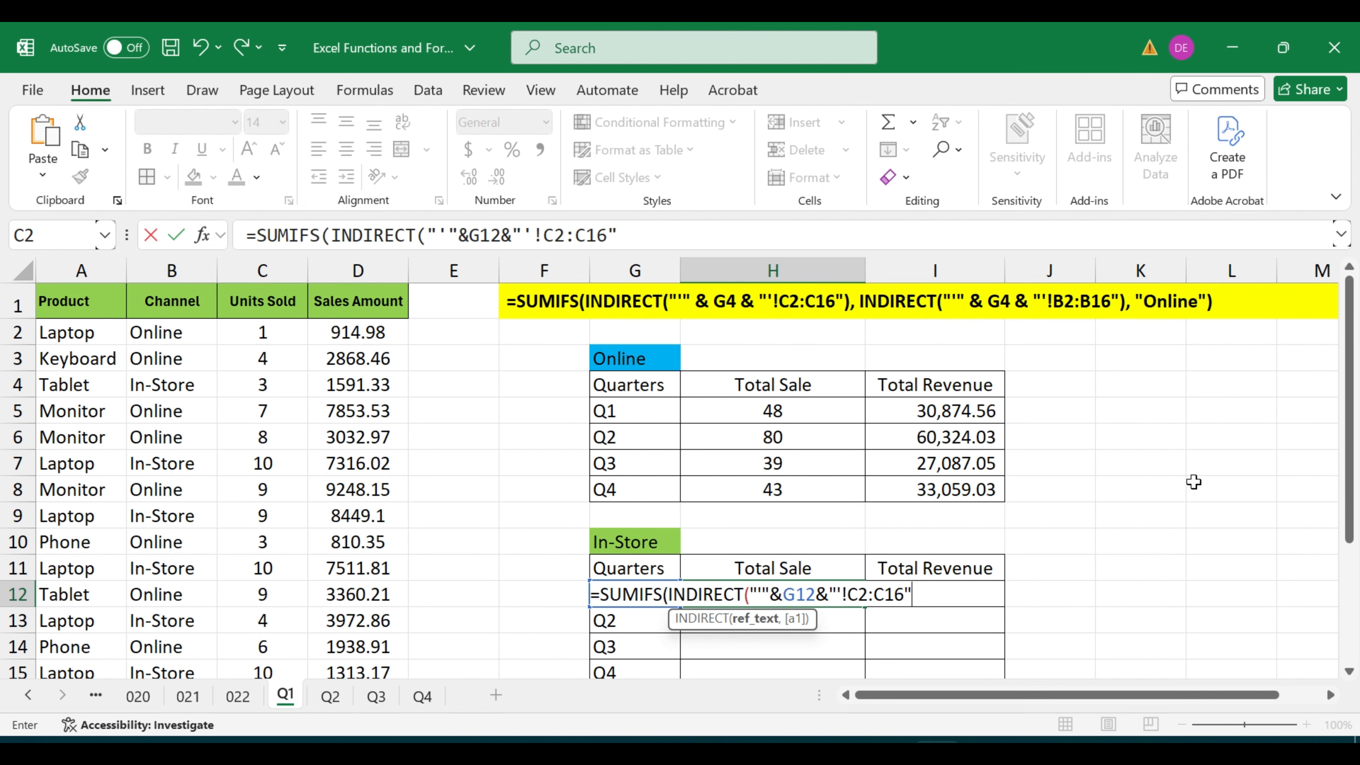
pyautogui.write(')')
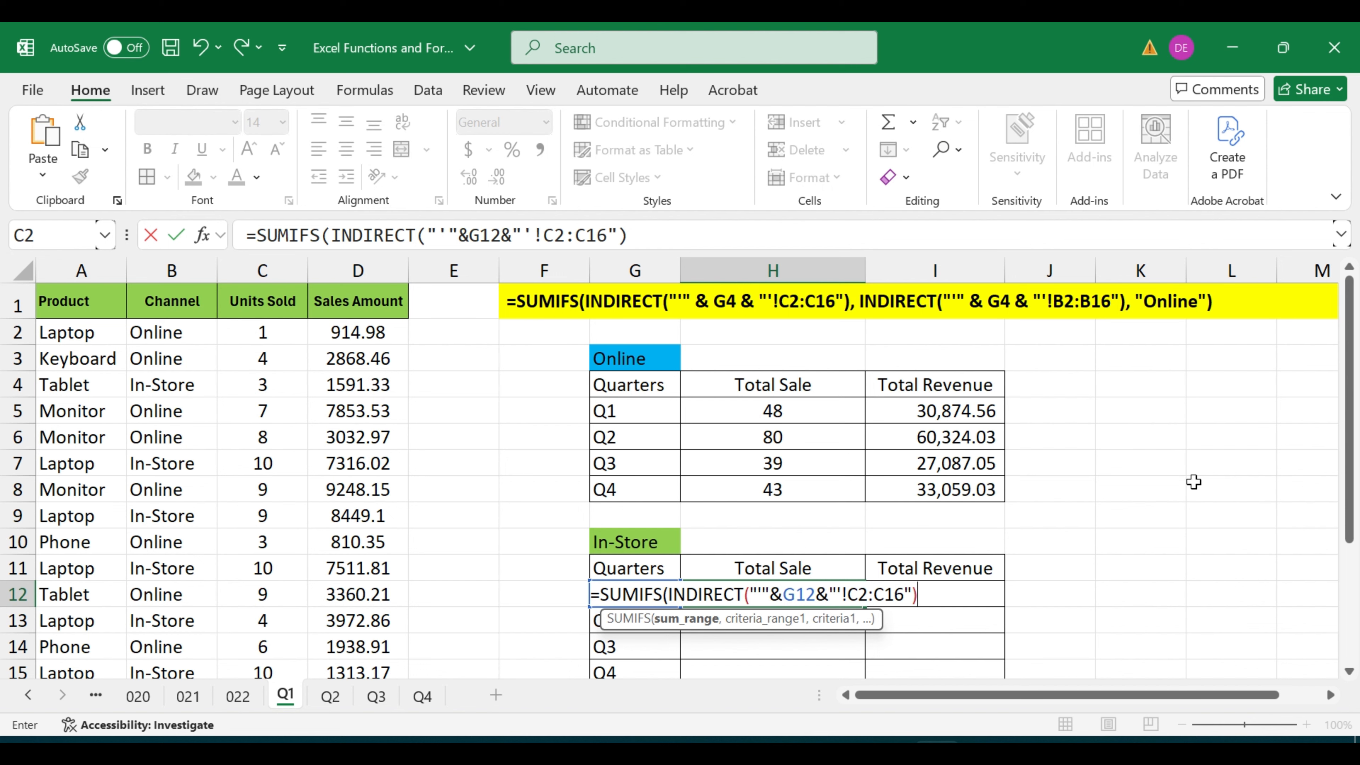
# Add INDIRECT("'"&G12&"'!B2:B16") as the first criteria range of the SUMIFS formula in H12.
pyautogui.write(',ind')
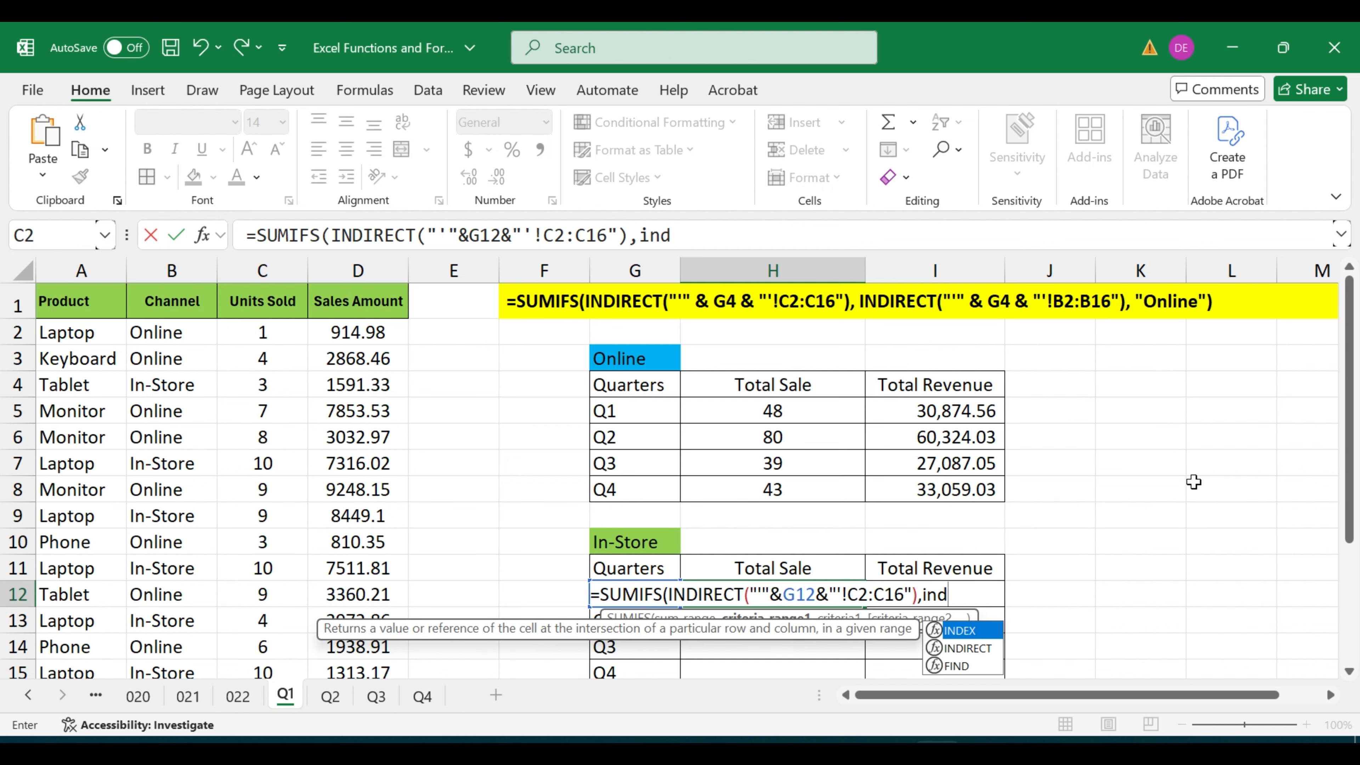
pyautogui.press('Down')
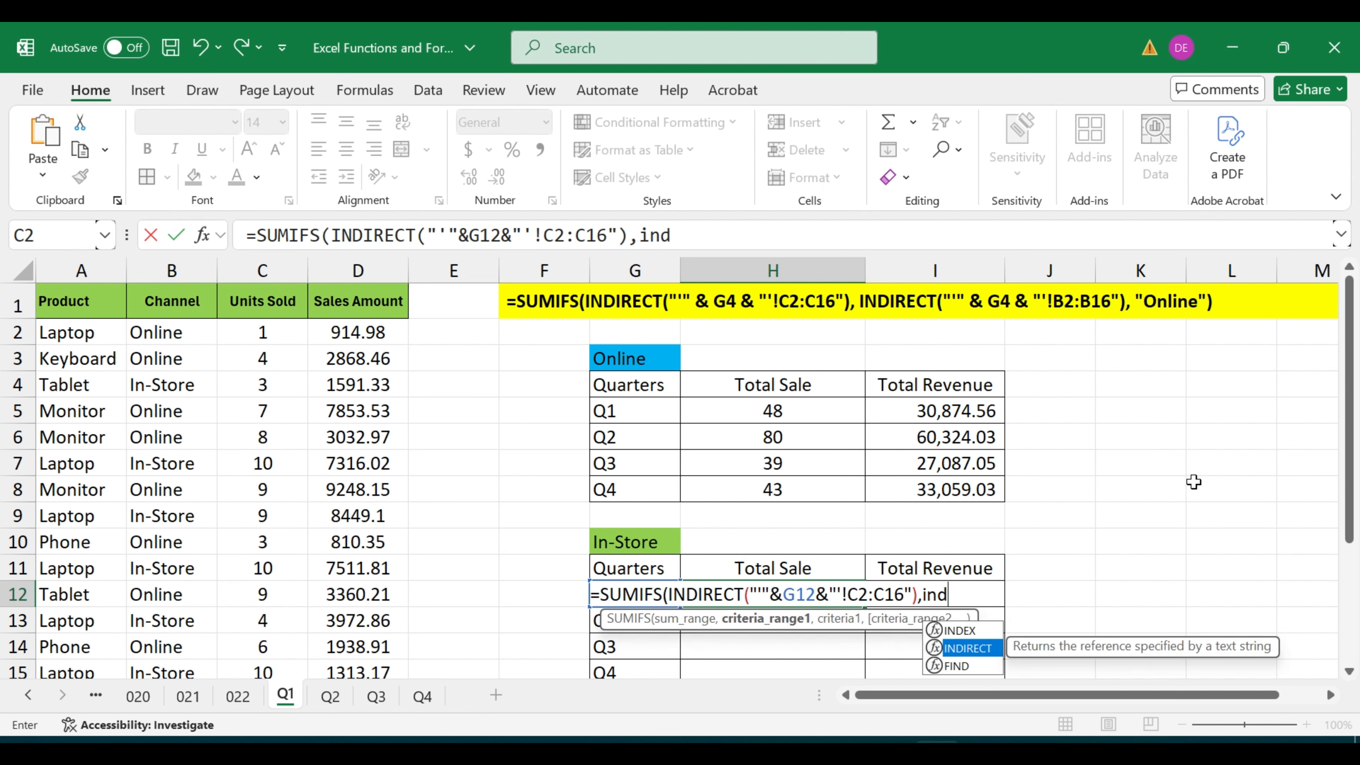
pyautogui.press('Tab')
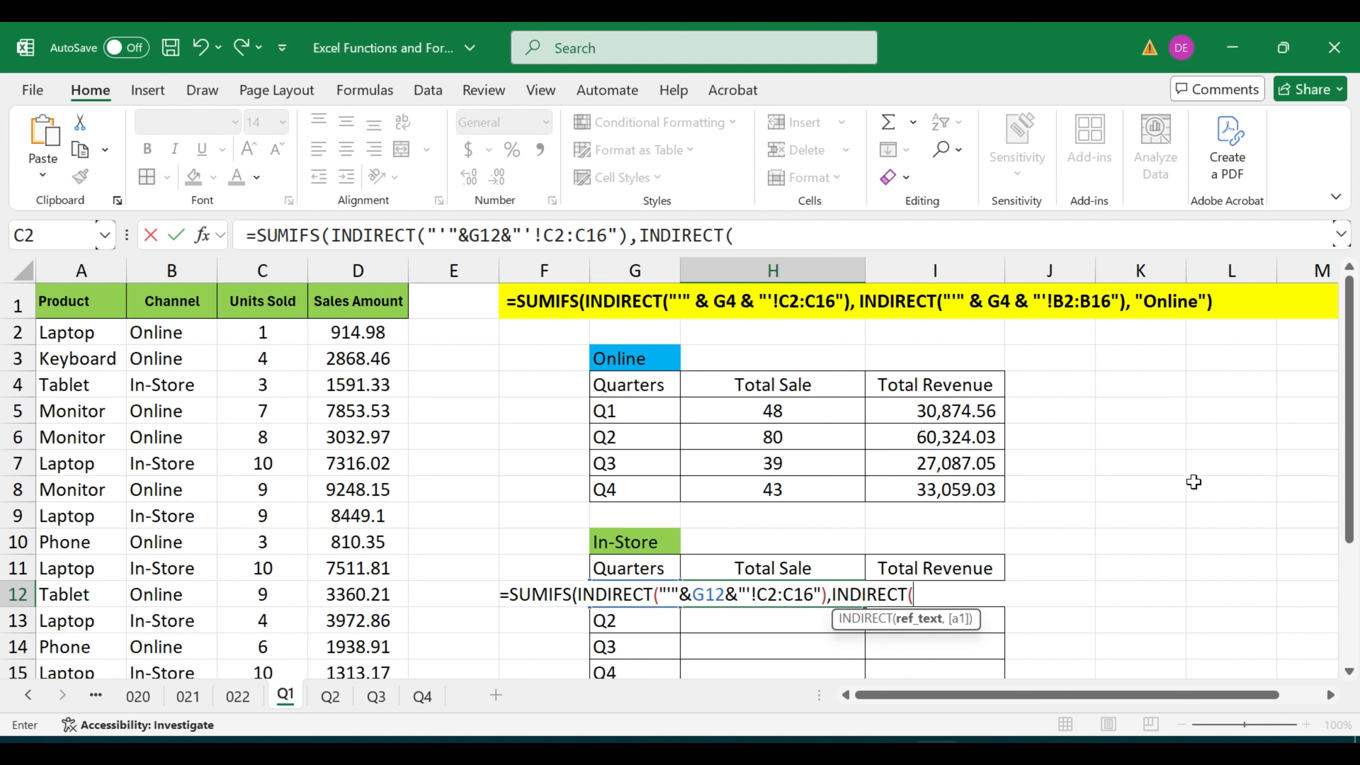
pyautogui.write('"\'"&G12')
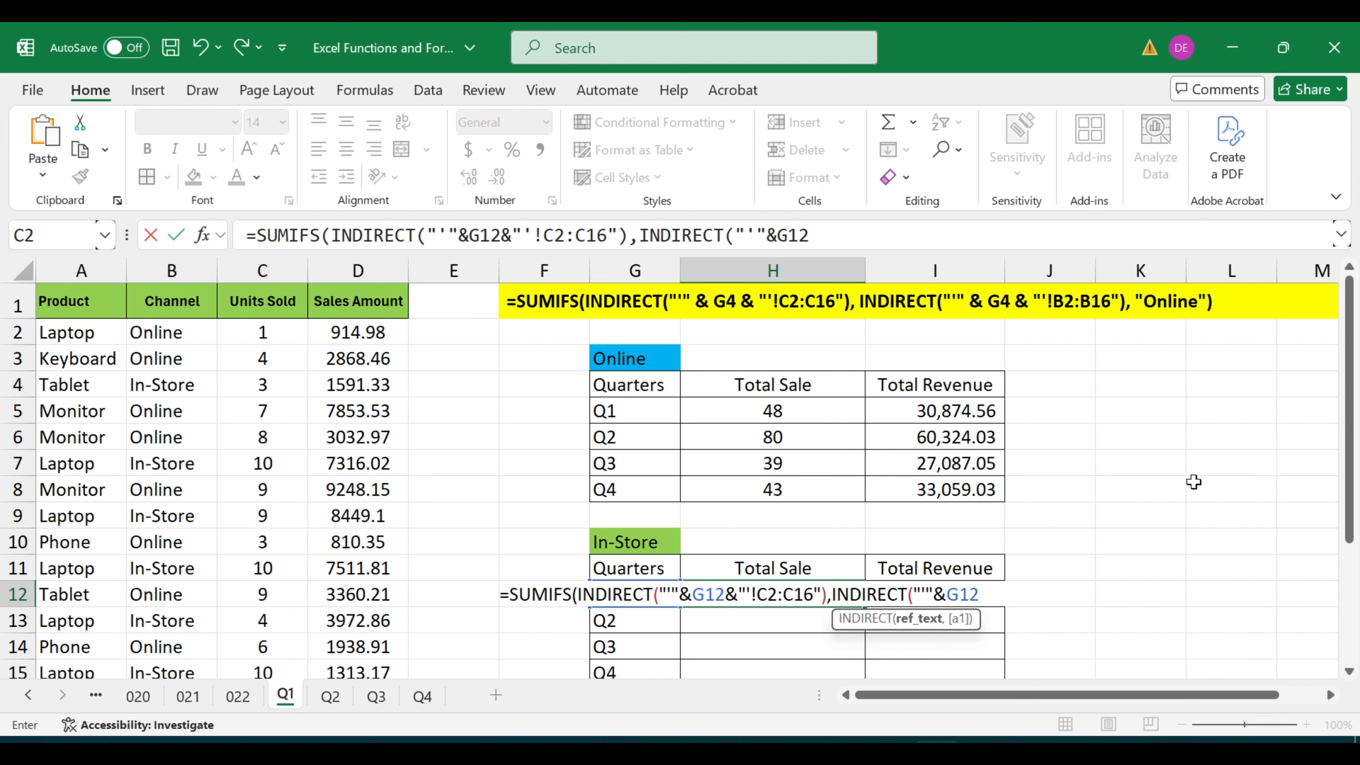
pyautogui.write('&"\'!')
pyautogui.click(185, 330)
pyautogui.moveTo(191, 358); pyautogui.dragTo(202, 640)
pyautogui.scroll(1, 1179, 444)
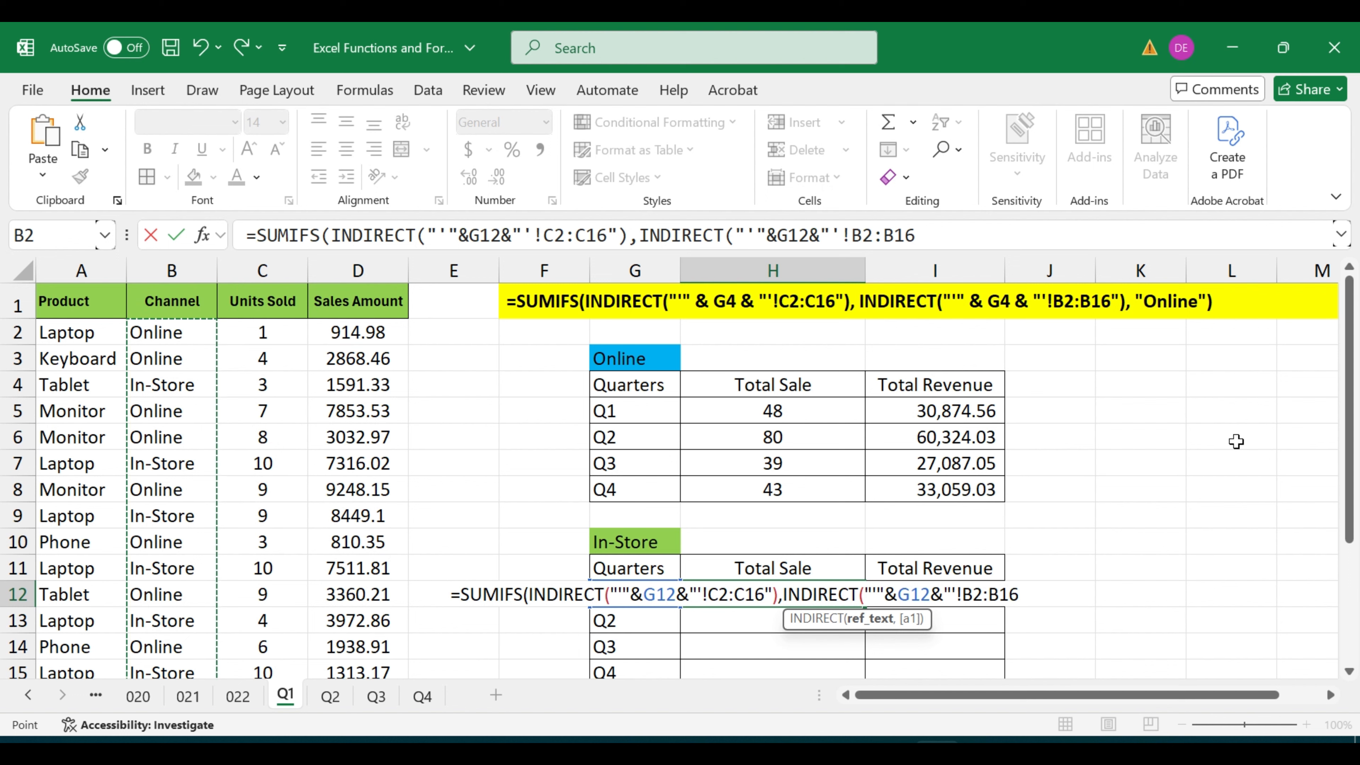
pyautogui.write('")')
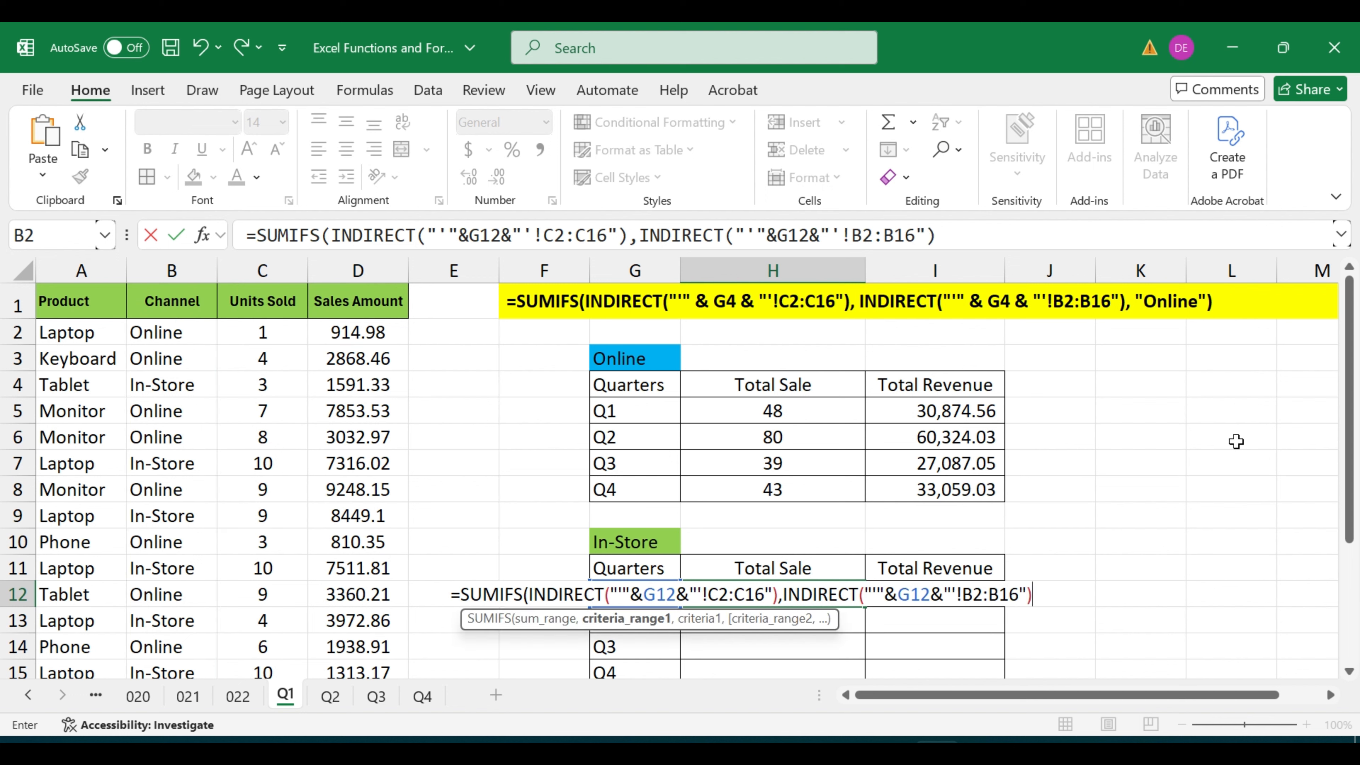
# Set the SUMIFS criterion to "In-Store" and complete the formula in H12.
pyautogui.write(',')
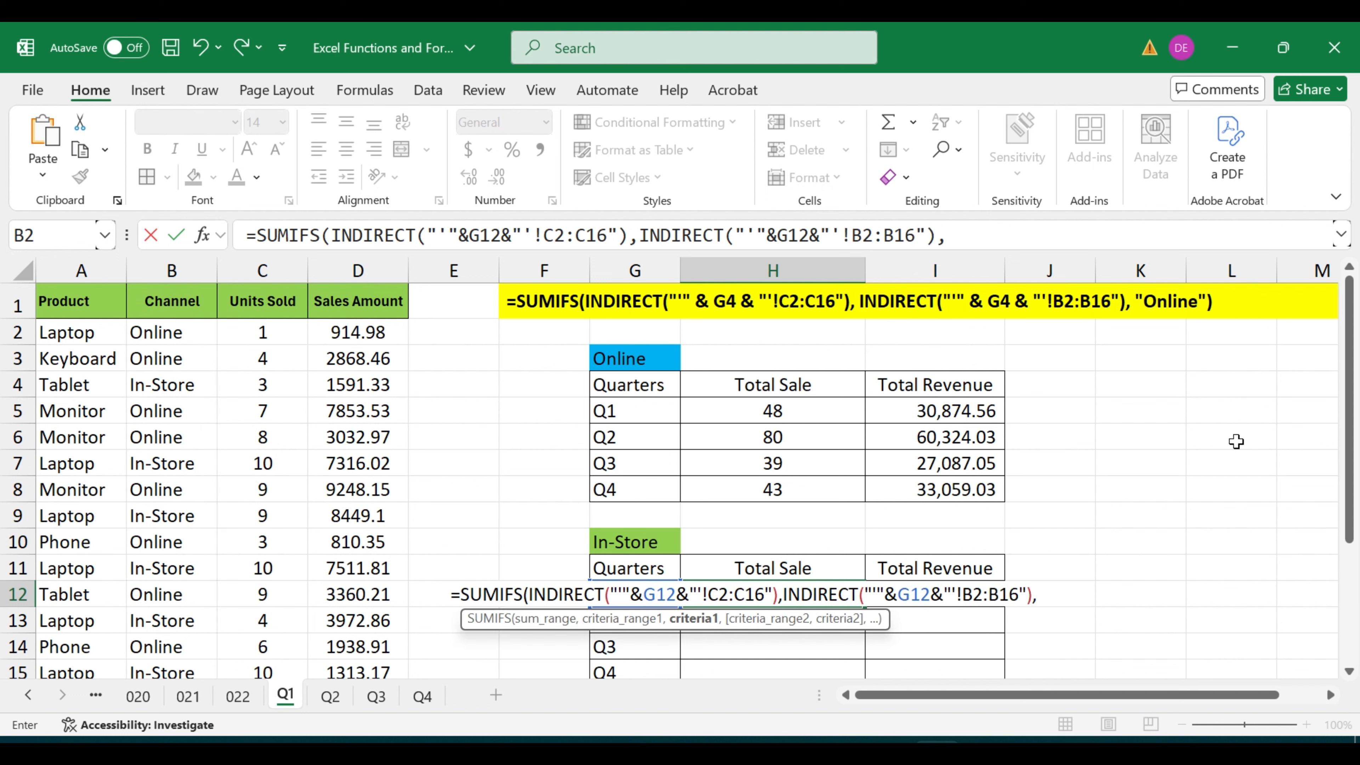
pyautogui.write('"In-Store')
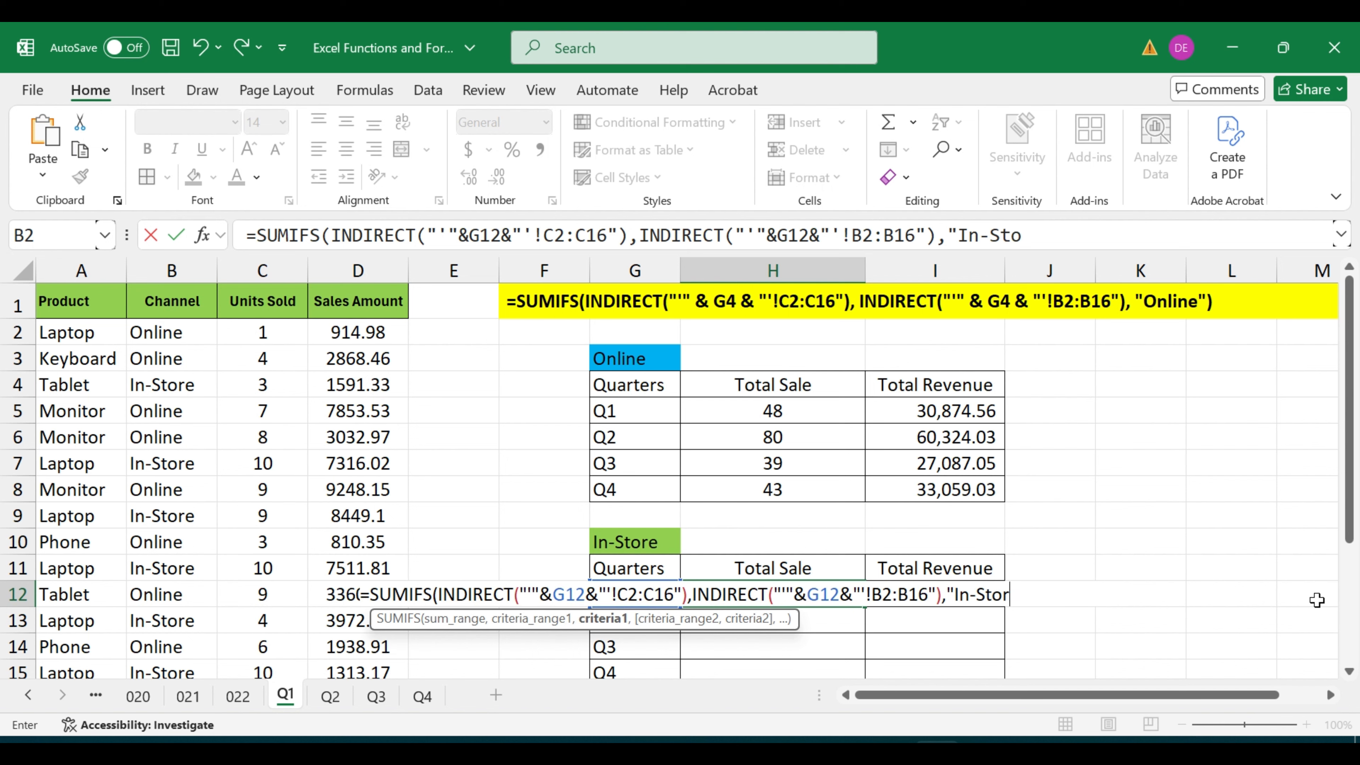
pyautogui.write('")')
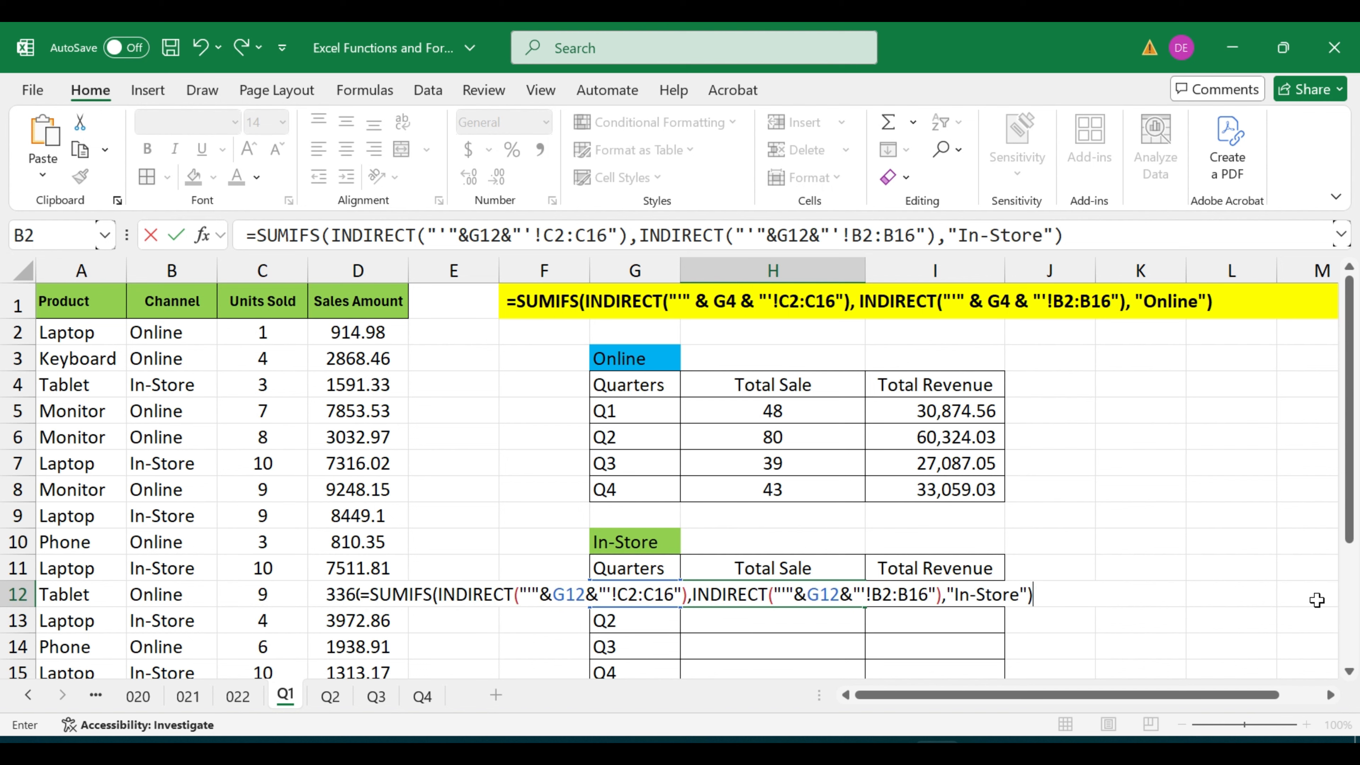
pyautogui.press('Return')
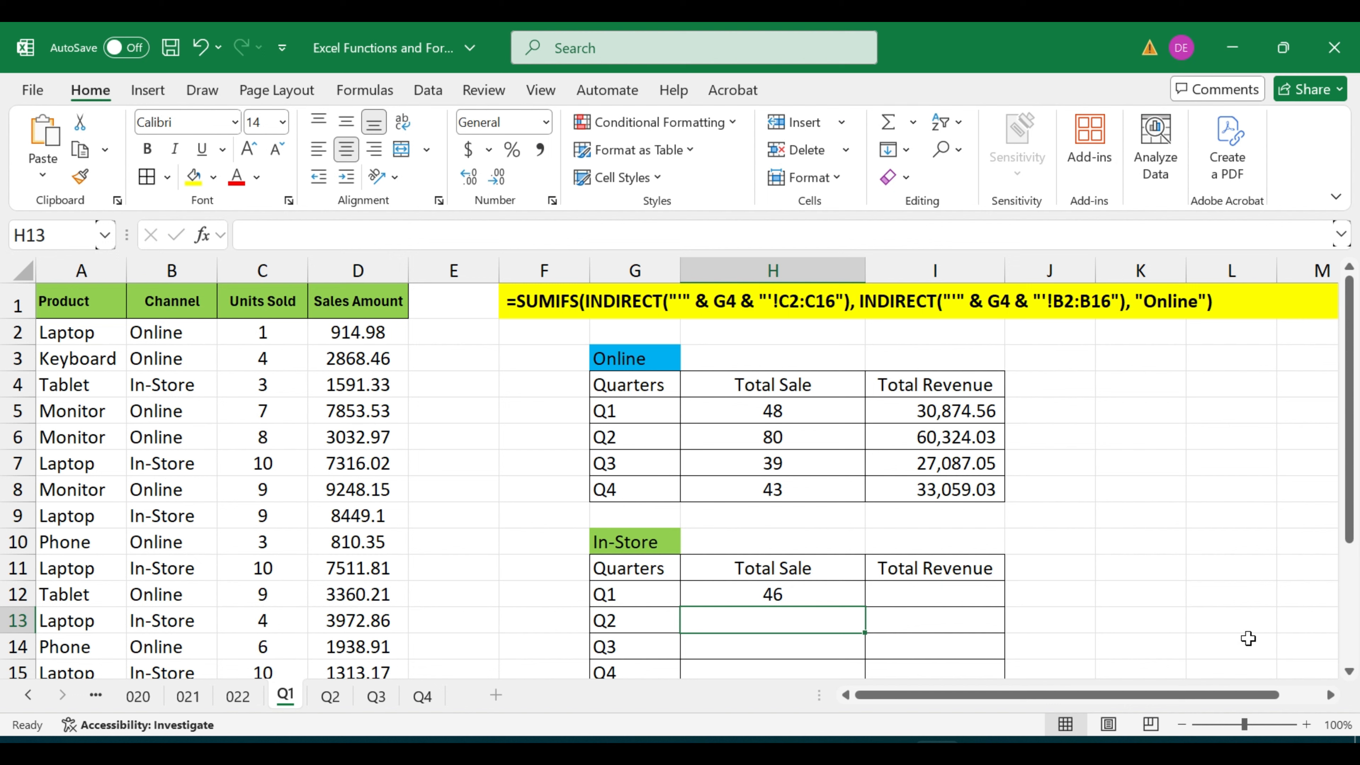
# Fill the H12 formula down through H15 for the other quarters and across into I12 under Total Revenue.
pyautogui.click(723, 591)
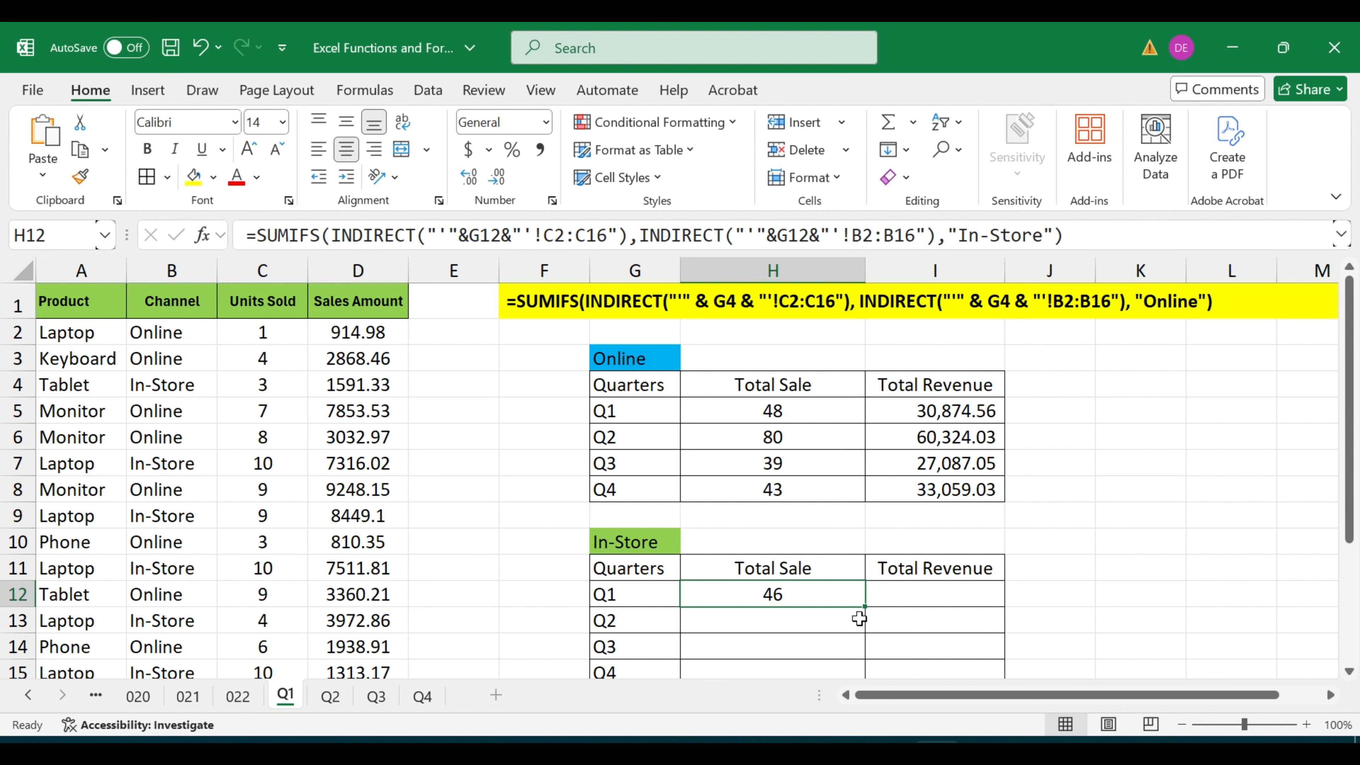
pyautogui.moveTo(864, 609); pyautogui.dragTo(854, 676)
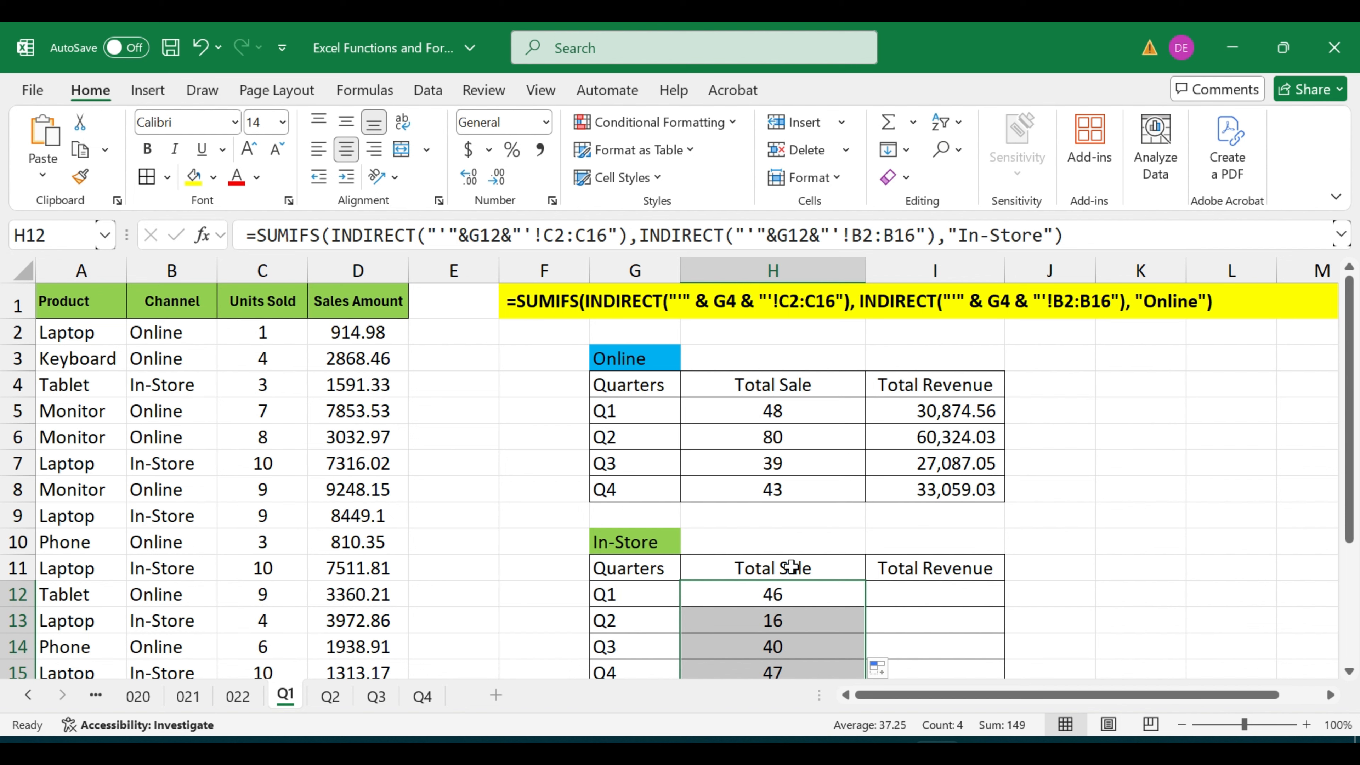
pyautogui.click(959, 595)
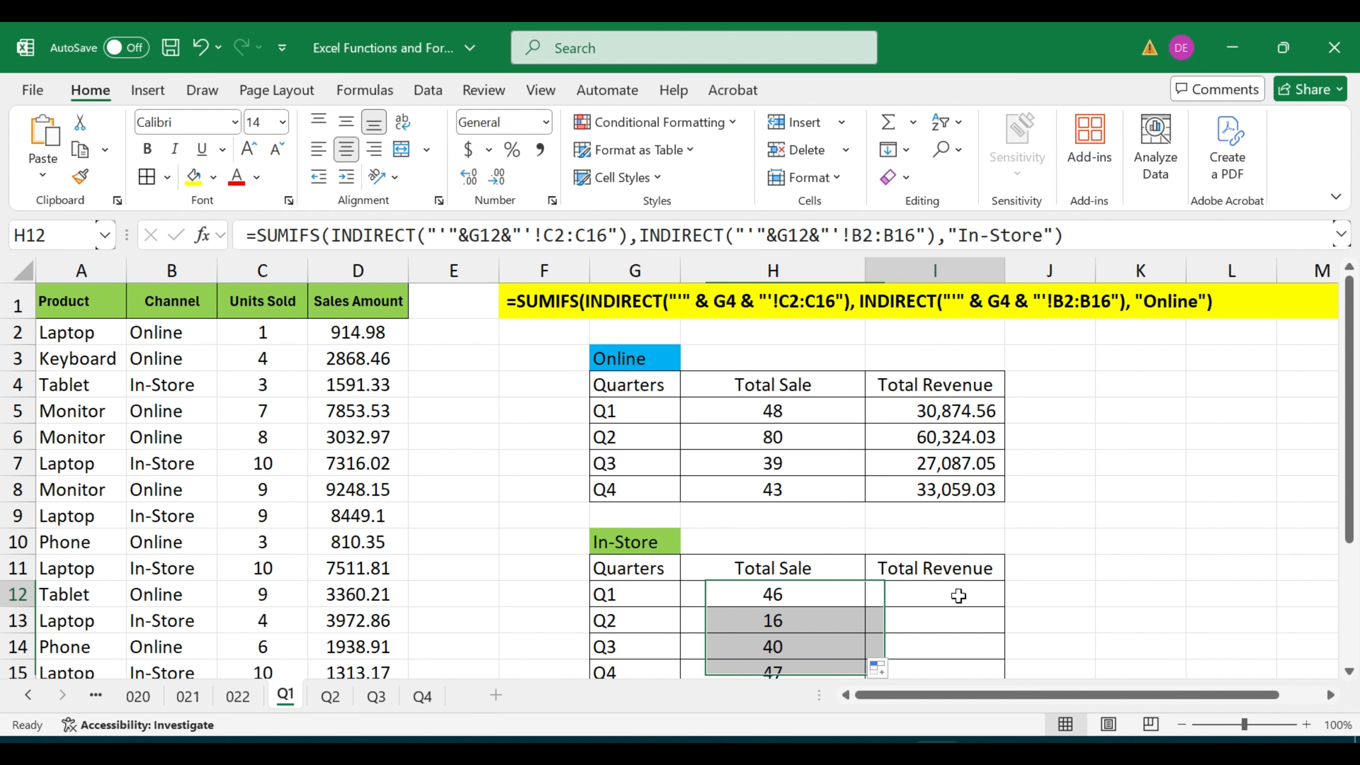
pyautogui.click(775, 595)
pyautogui.moveTo(869, 607); pyautogui.dragTo(948, 603)
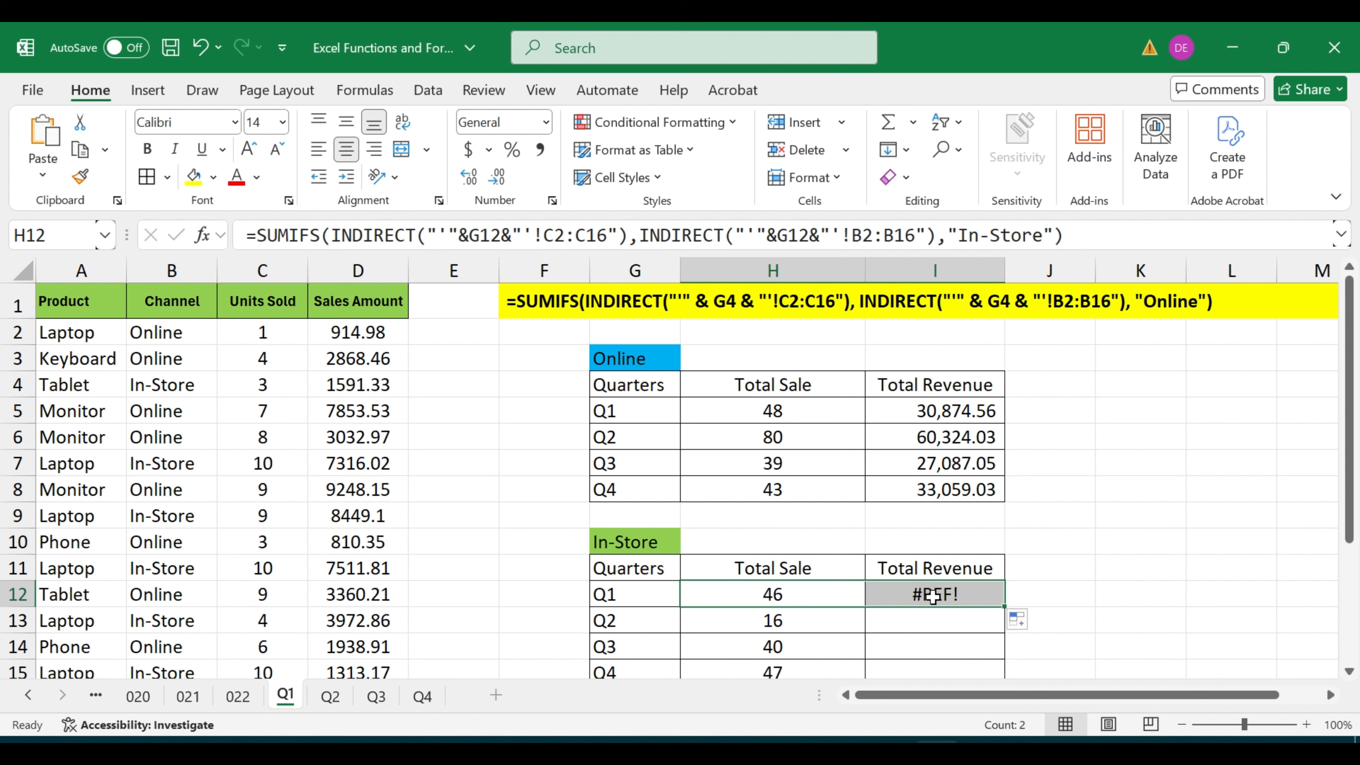
# Change both sheet-name references inside the INDIRECT functions of the I12 formula to G12.
pyautogui.click(933, 596)
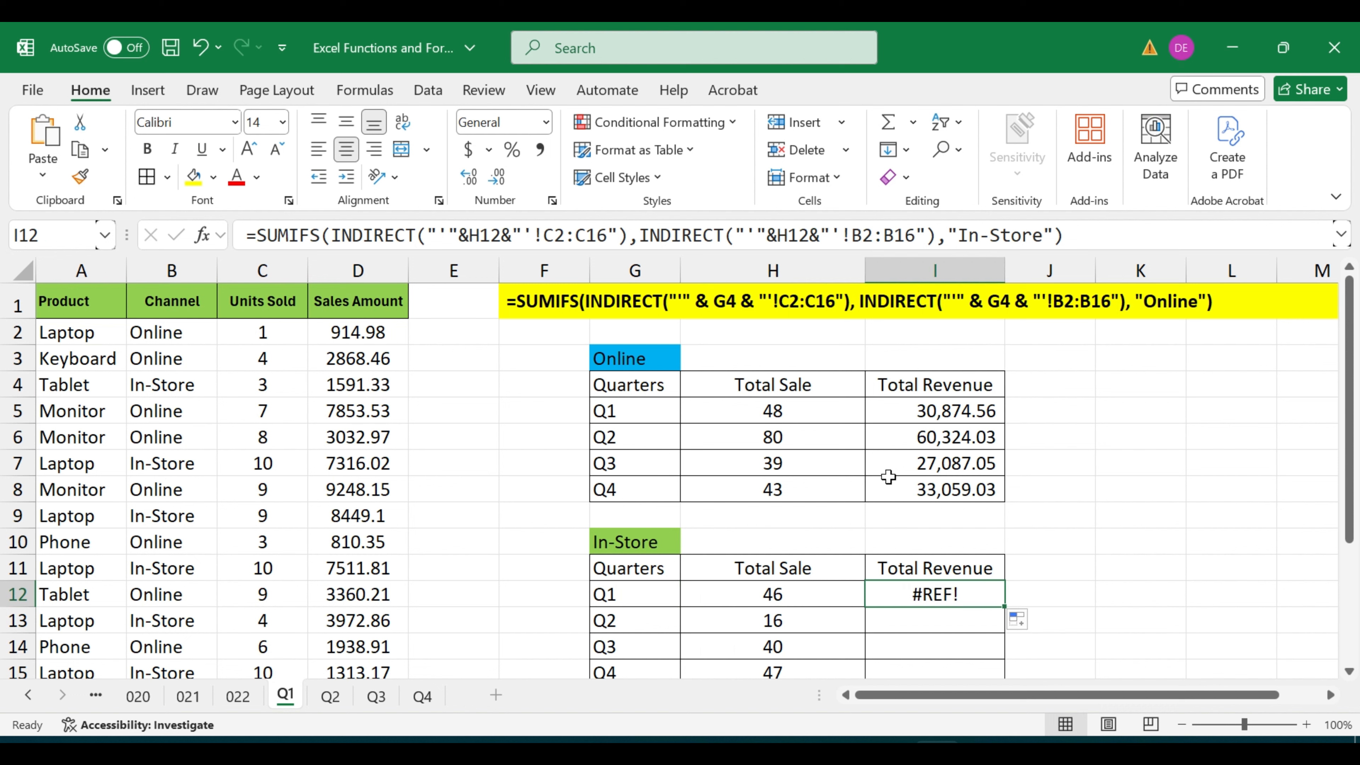
pyautogui.press('F2')
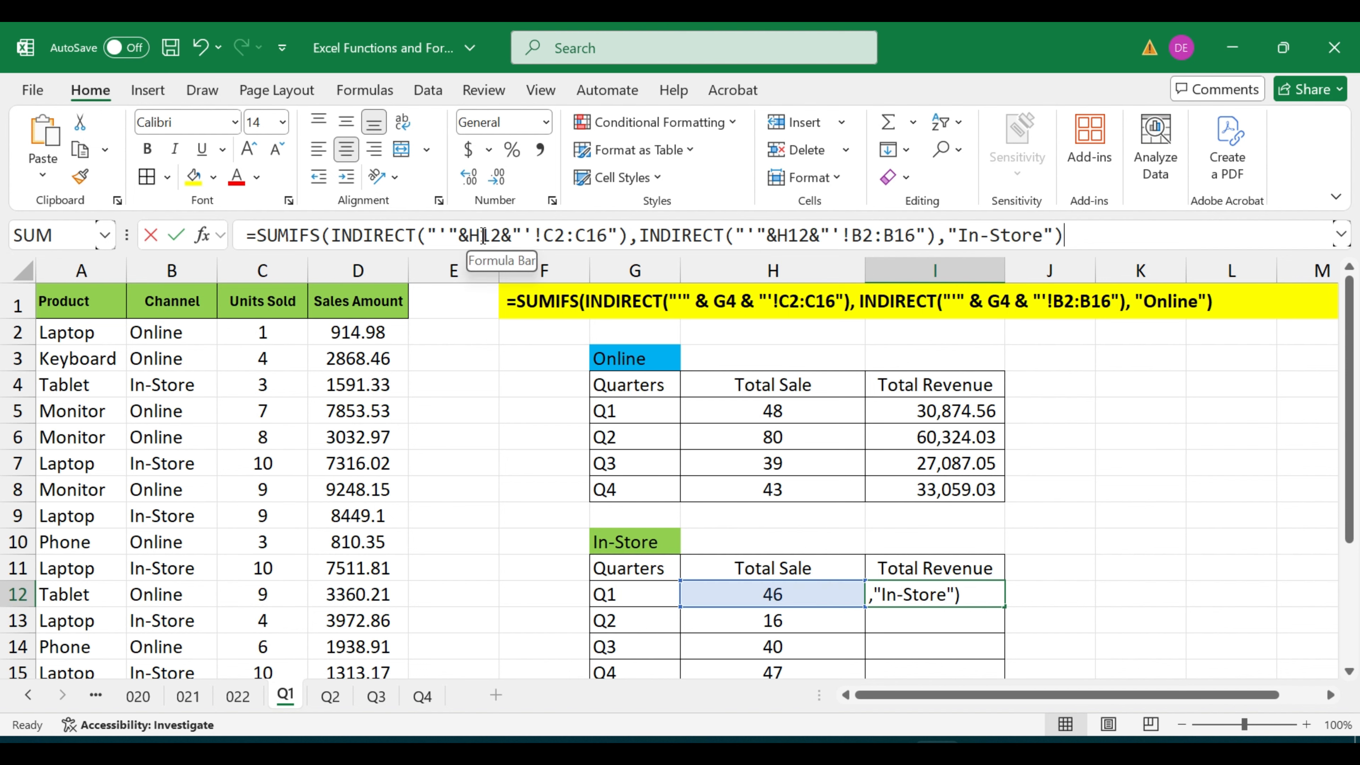
pyautogui.click(484, 235)
pyautogui.press('BackSpace')
pyautogui.write('G')
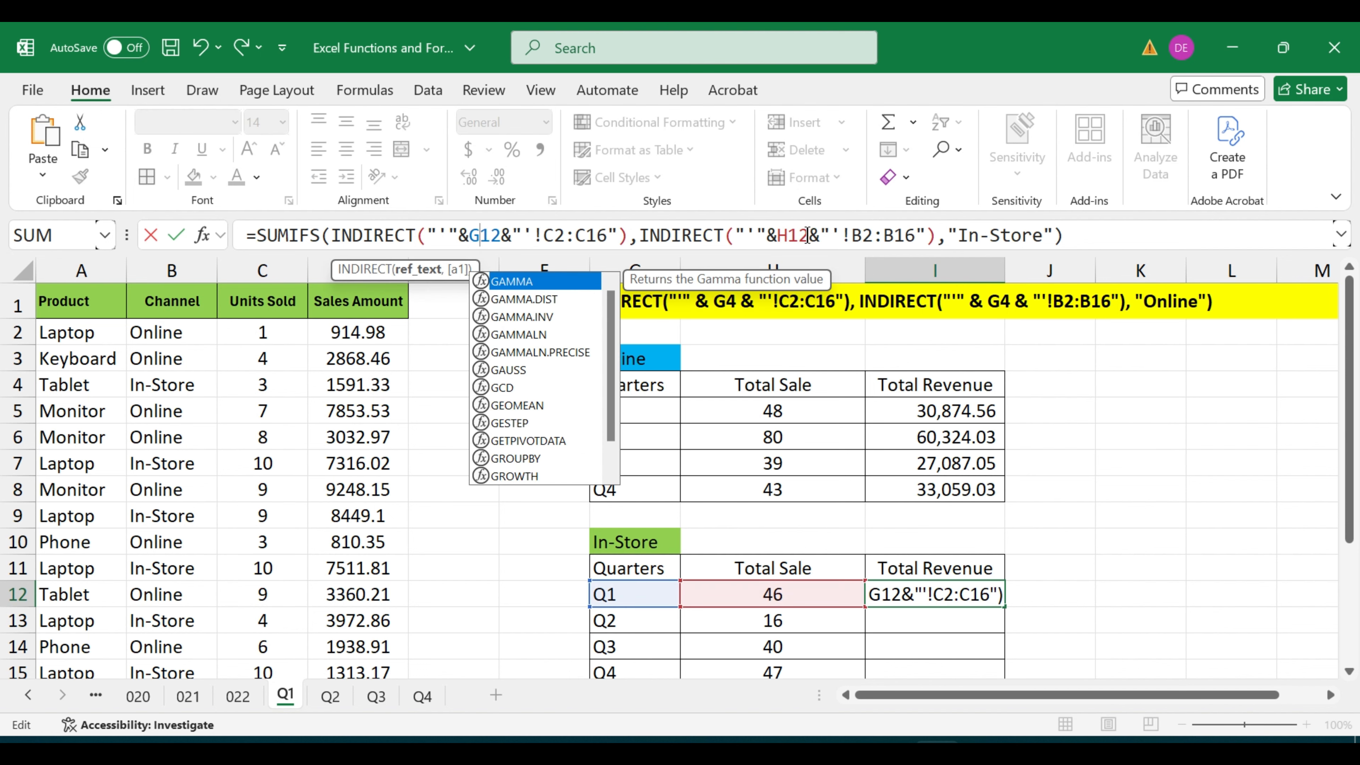
pyautogui.click(790, 235)
pyautogui.press('BackSpace')
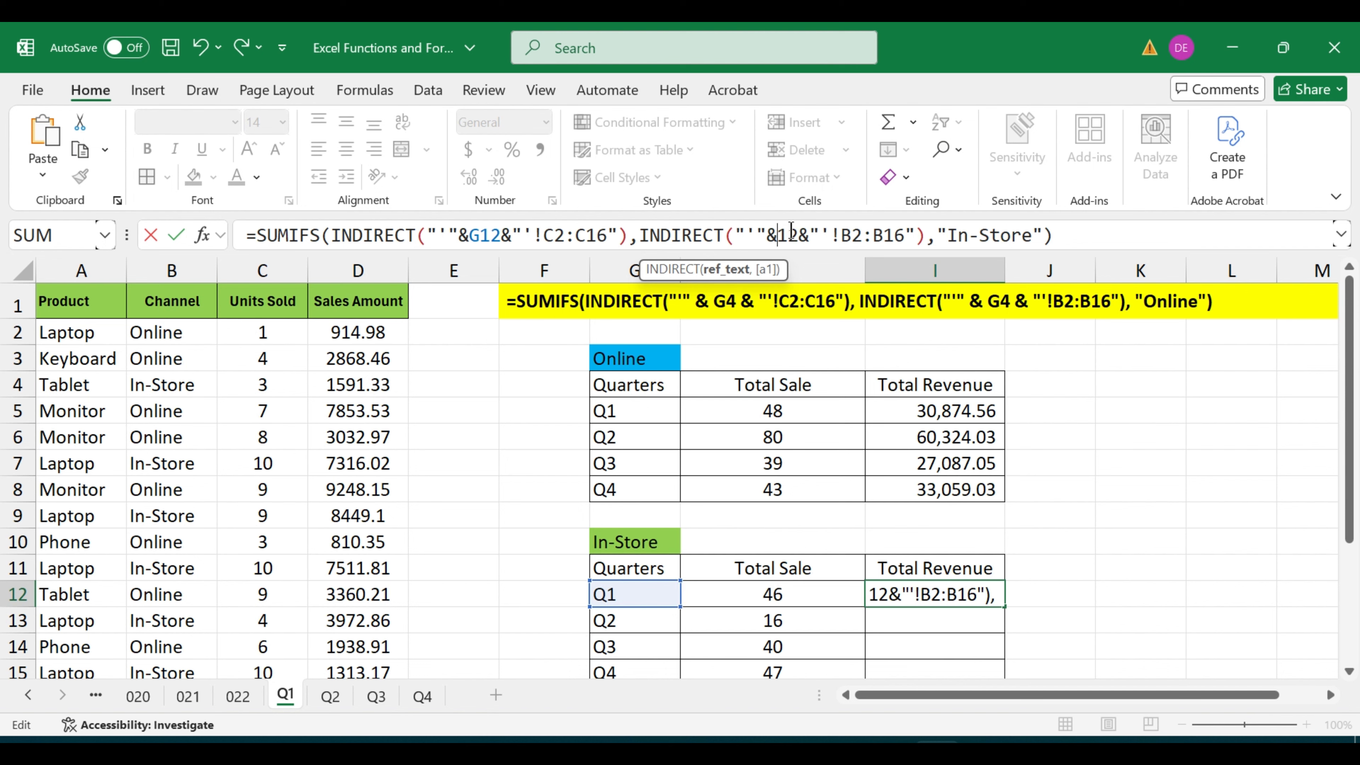
pyautogui.write('G')
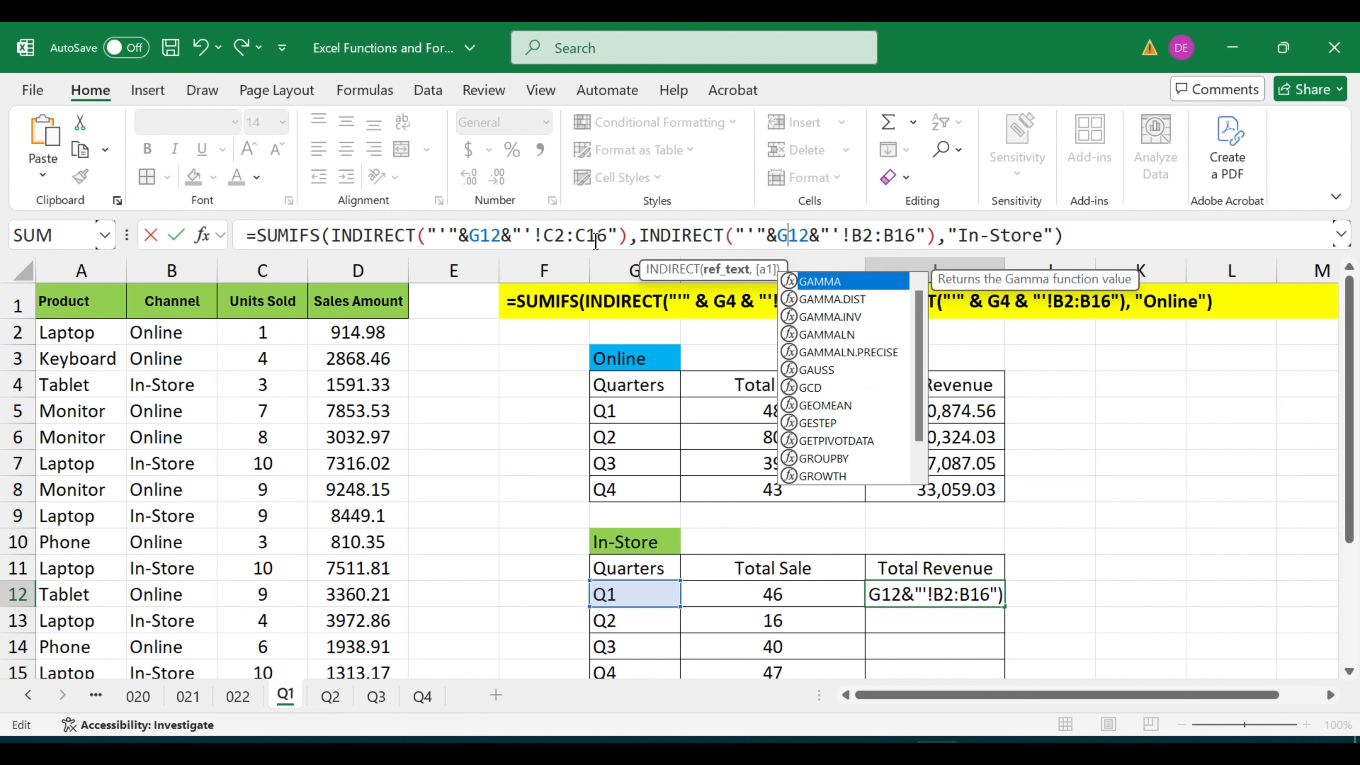
# Replace the sum range in the I12 formula with the Sales Amount cells D2:D16 and complete the formula.
pyautogui.click(609, 230)
pyautogui.moveTo(609, 229); pyautogui.dragTo(542, 239)
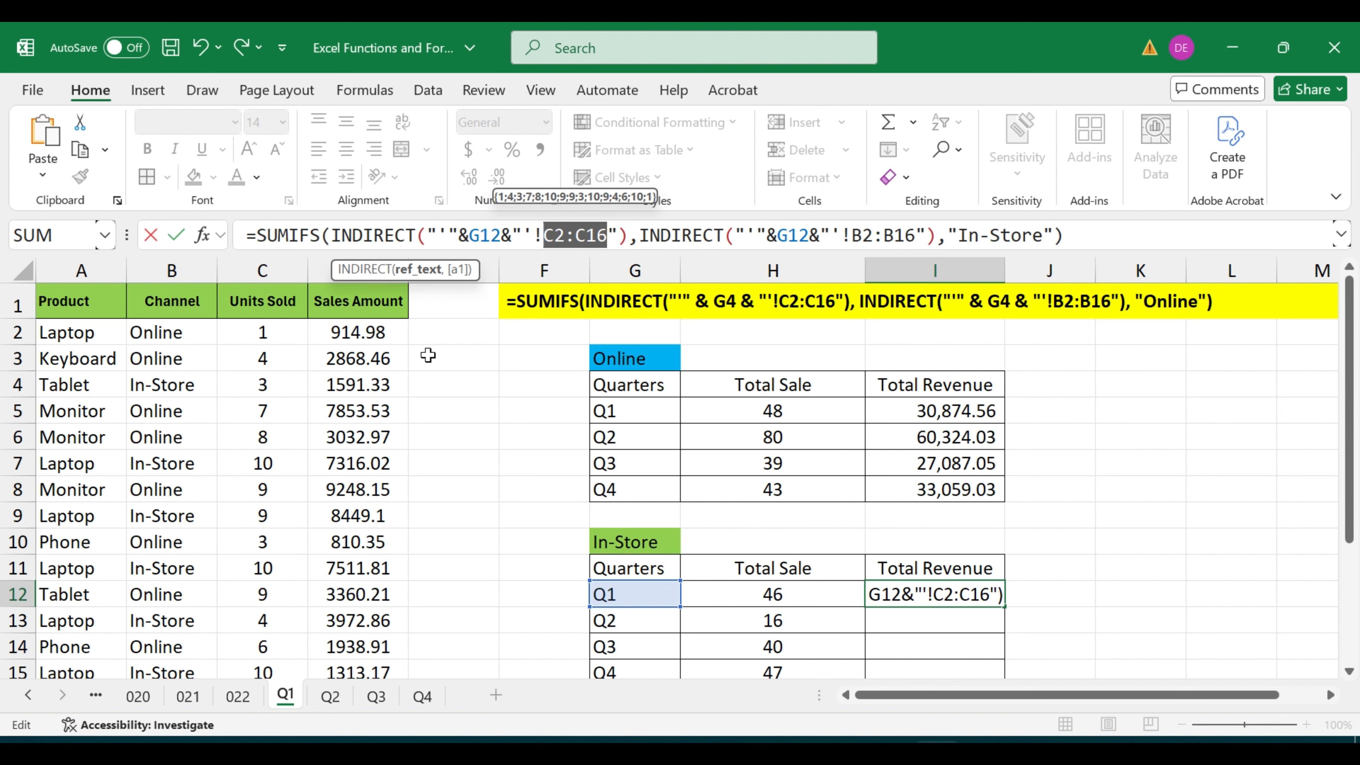
pyautogui.moveTo(364, 327); pyautogui.dragTo(362, 611)
pyautogui.scroll(1, 411, 605)
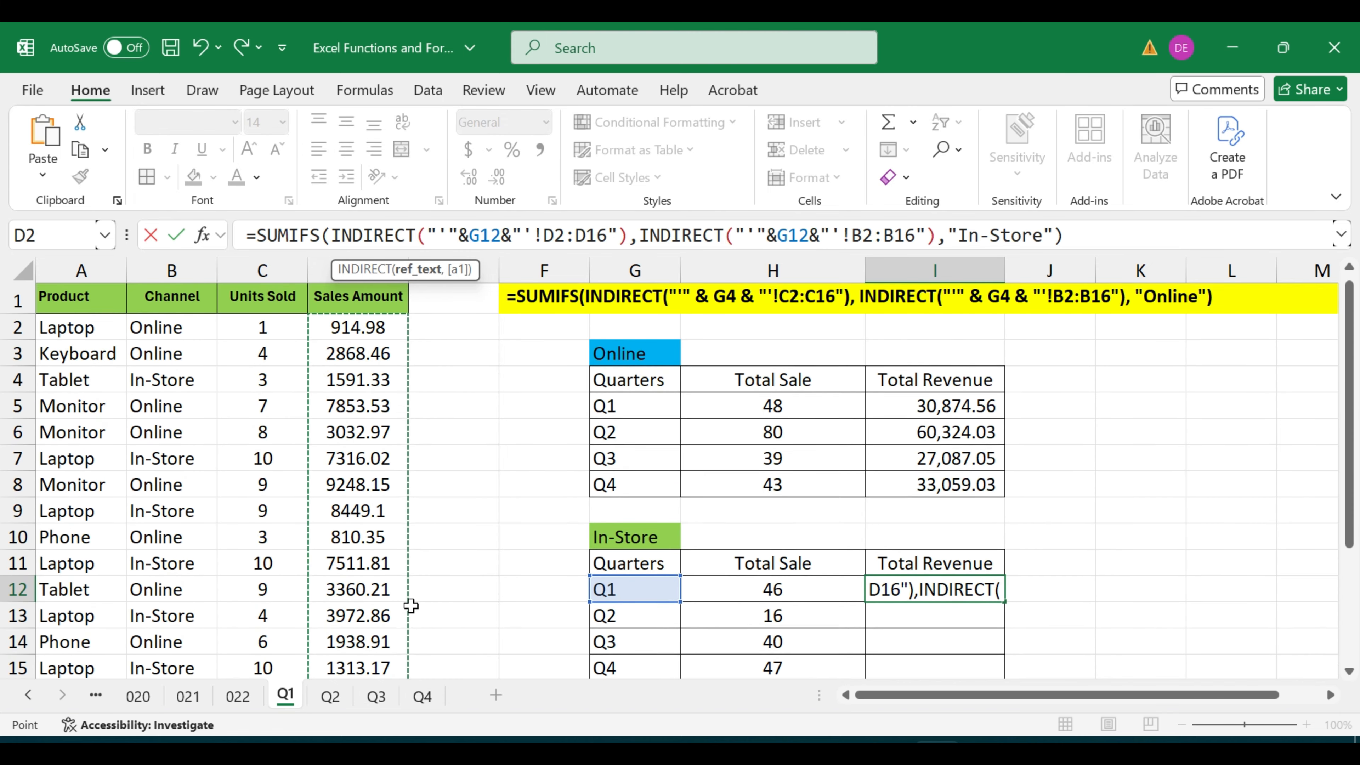
pyautogui.press('Return')
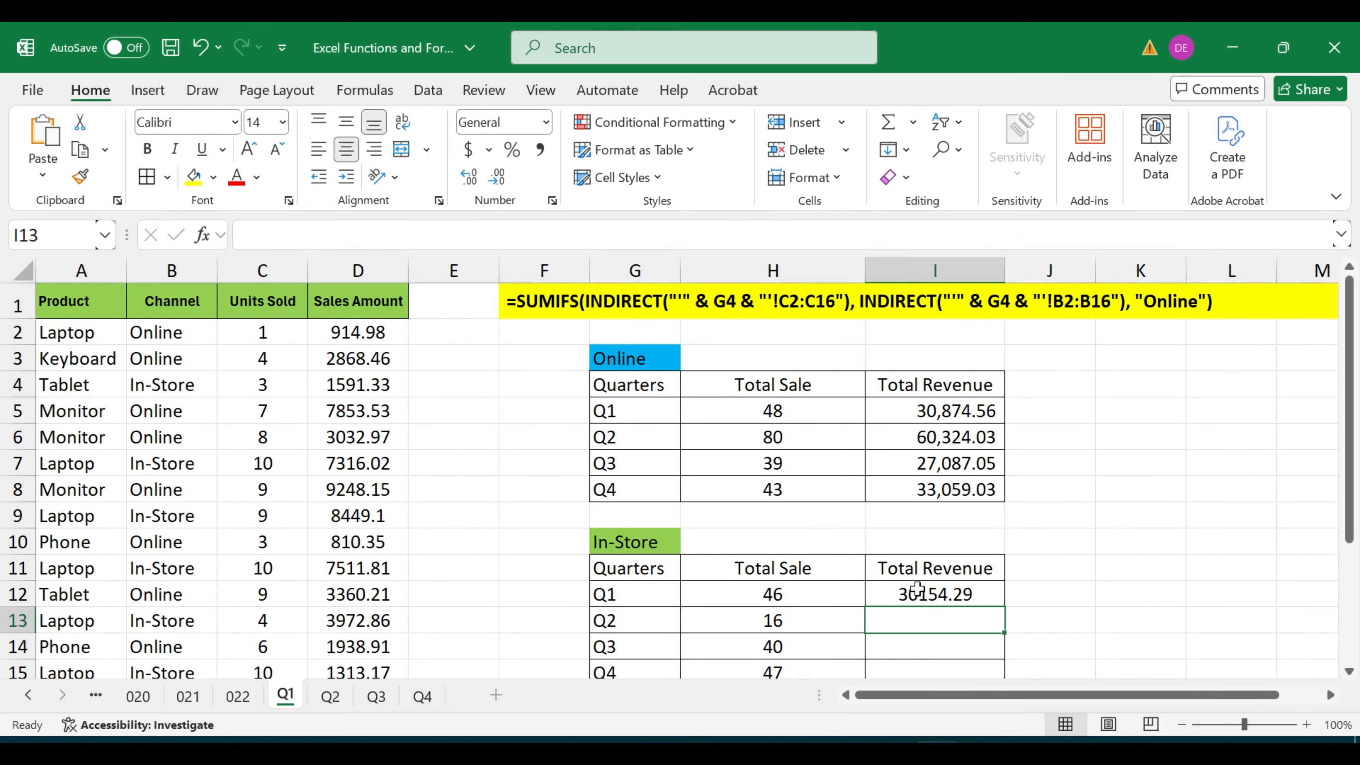
# Fill the In-Store Total Revenue formula from I12 down through I15 for the other quarters.
pyautogui.click(918, 590)
pyautogui.moveTo(1005, 607); pyautogui.dragTo(1005, 643)
pyautogui.scroll(1, 932, 622)
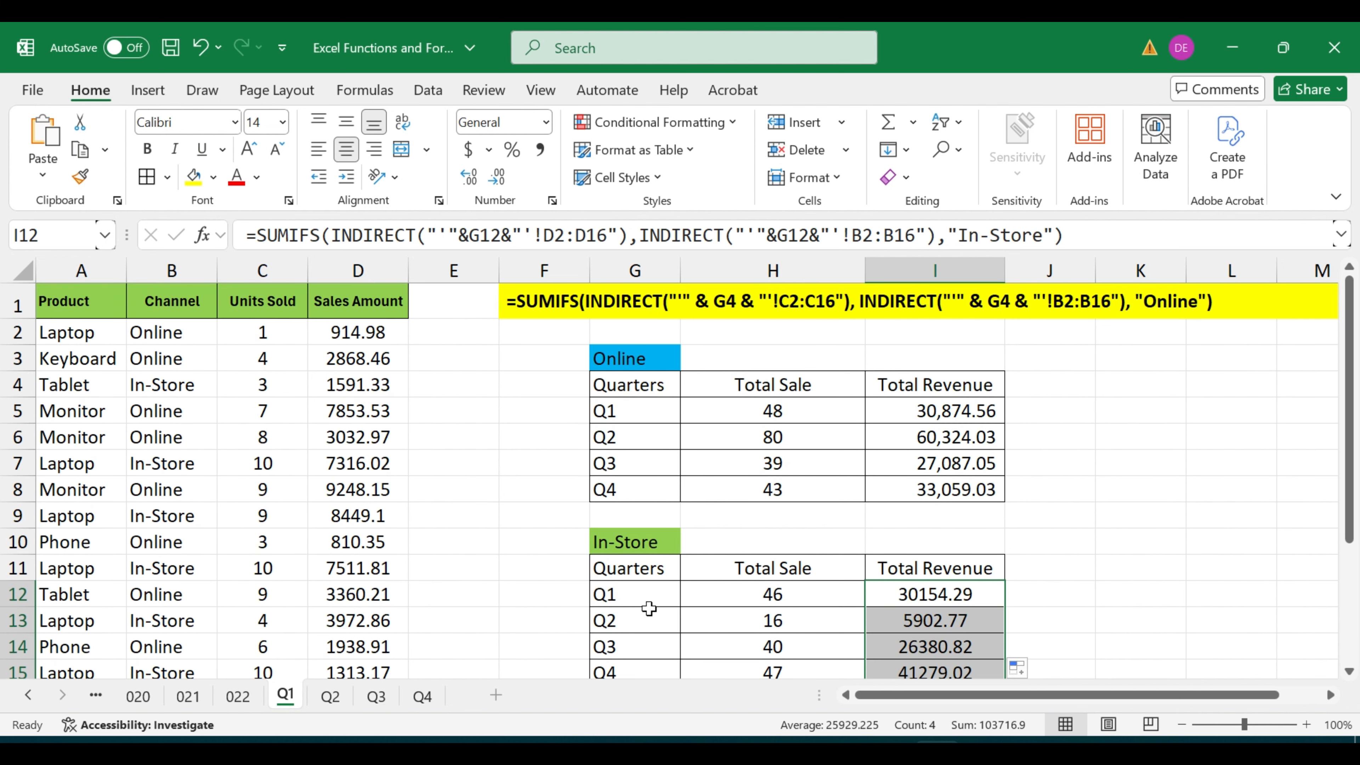
# Review the In-Store and Online summary tables and the source data on sheets Q2 and Q3.
pyautogui.moveTo(618, 549); pyautogui.dragTo(917, 667)
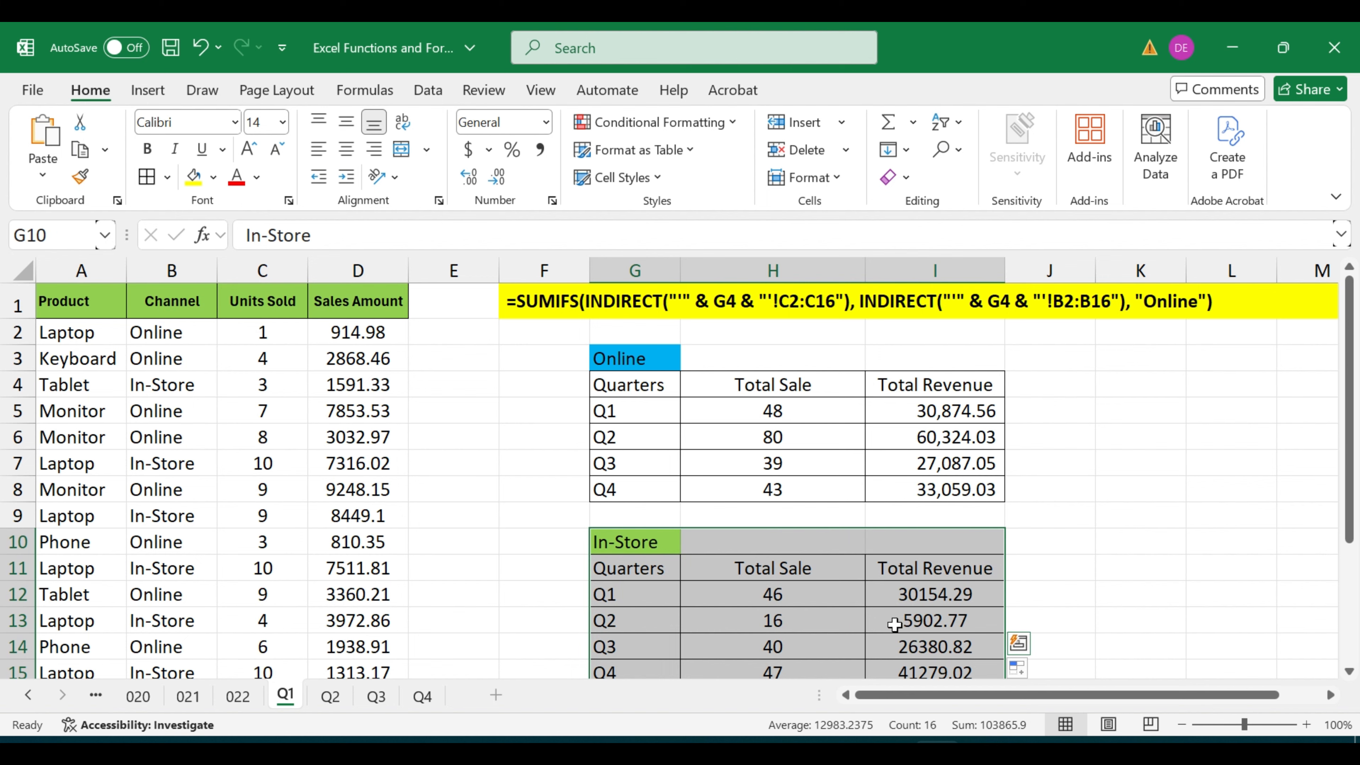
pyautogui.moveTo(610, 365); pyautogui.dragTo(918, 488)
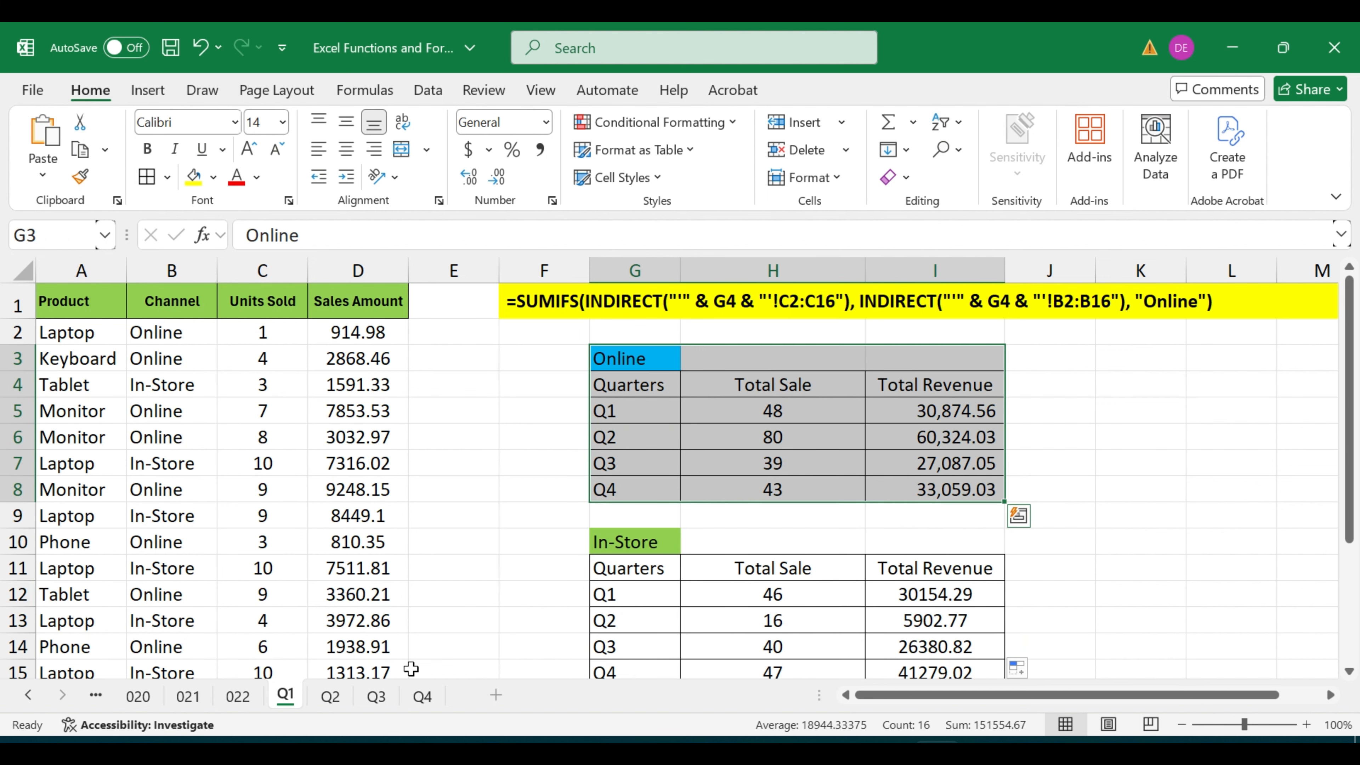
pyautogui.click(329, 700)
pyautogui.click(382, 703)
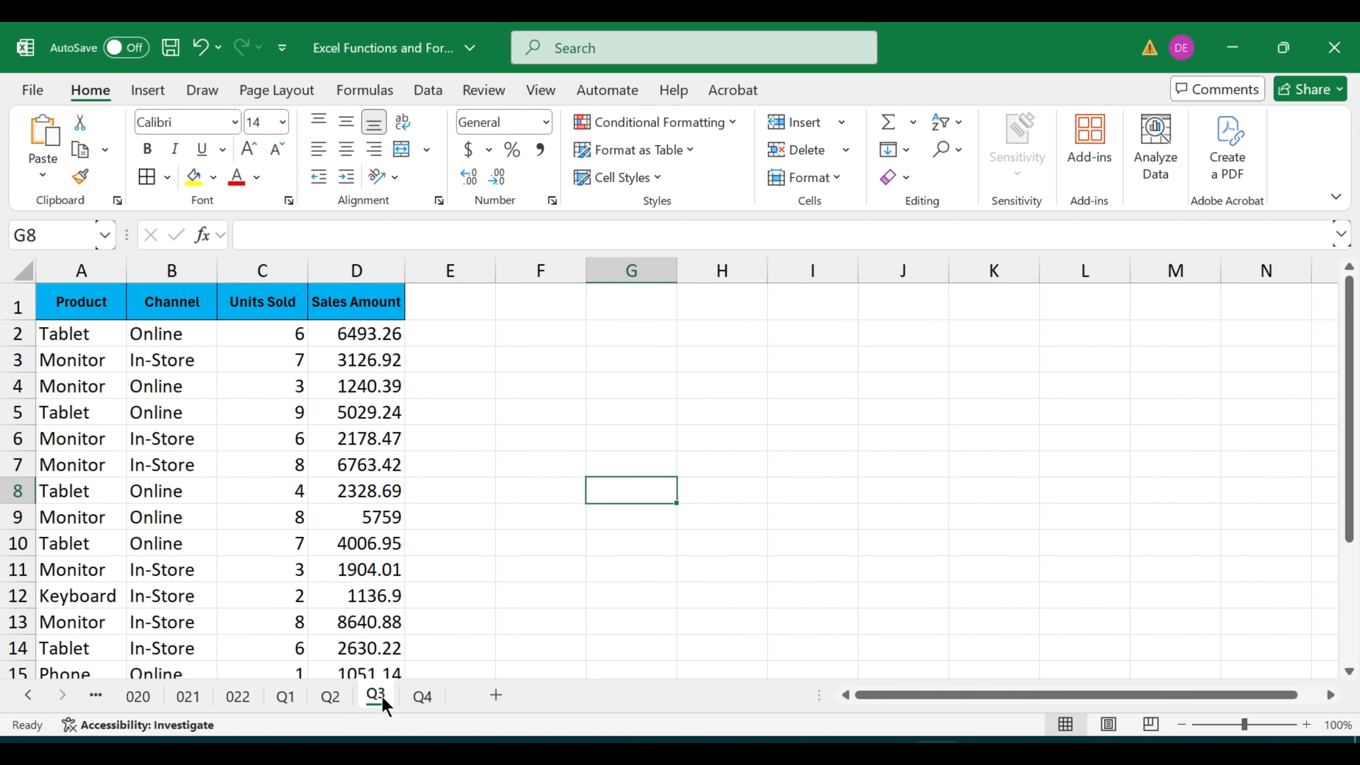